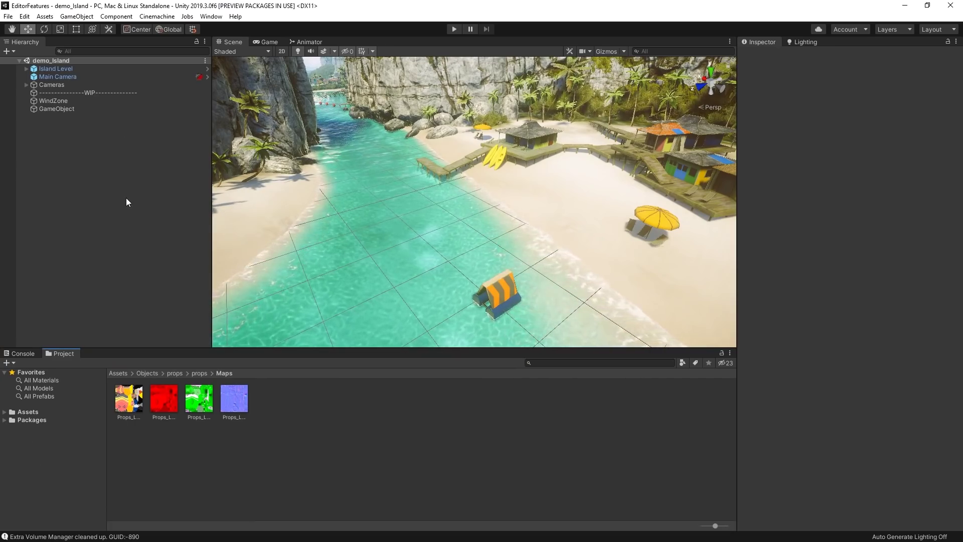
# Step: Show the top-level Assets folder contents, such as Animation, Scripts and Textures, in the Project window
pyautogui.click(28, 411)
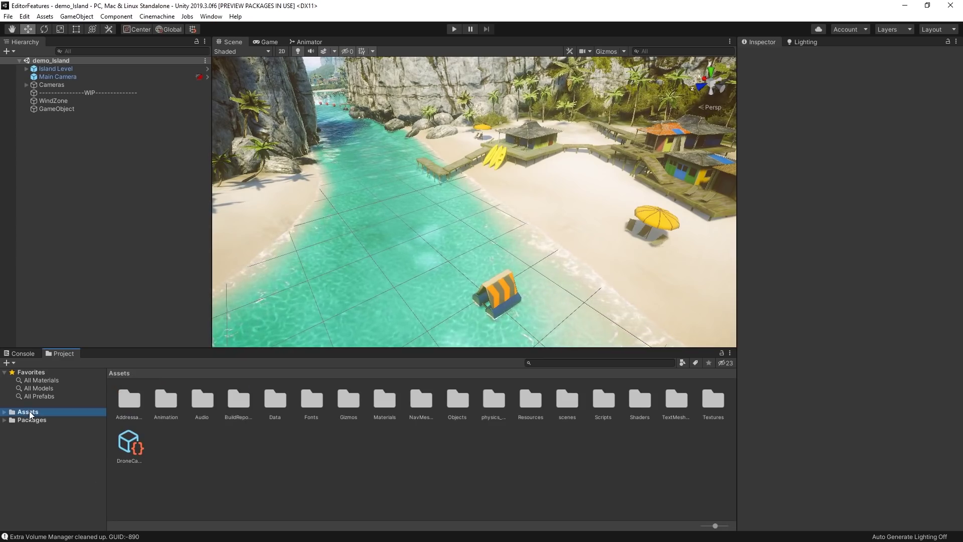
# Step: Open Quick Search with a cleared query and browse its search provider list
pyautogui.hotkey('alt', "'")
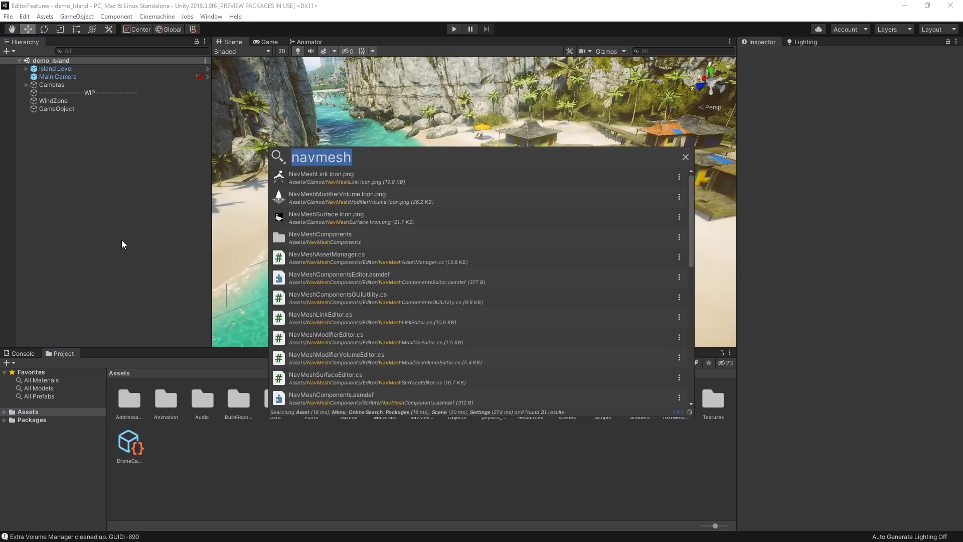
pyautogui.press('BackSpace')
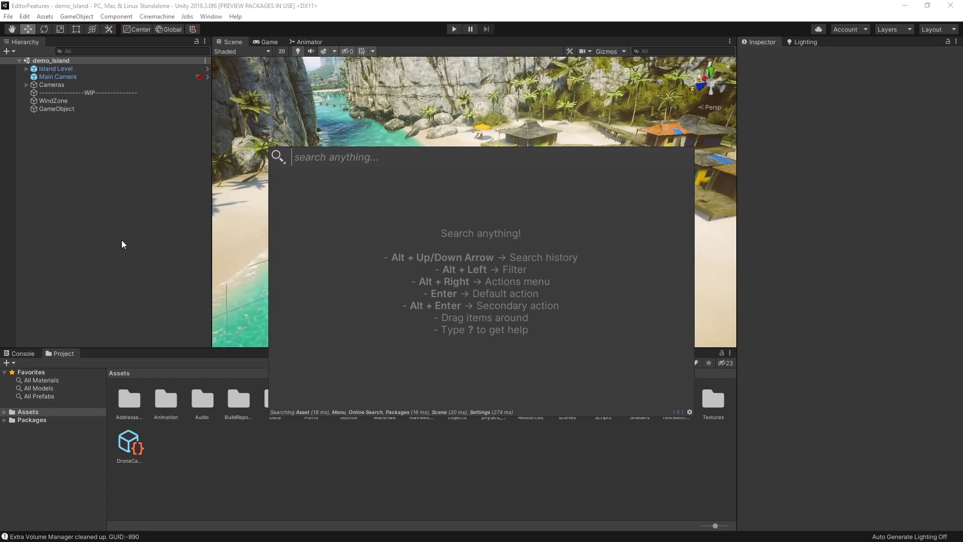
pyautogui.write('ben')
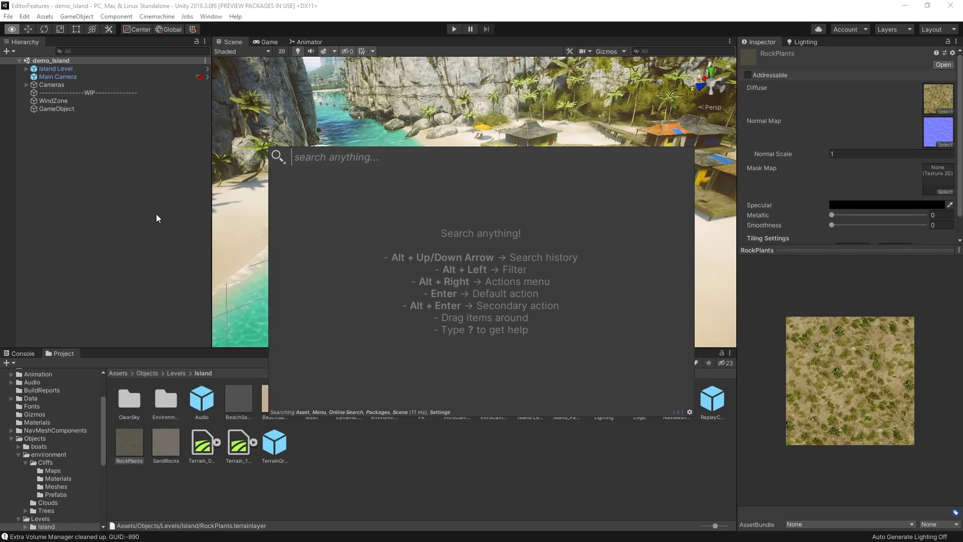
pyautogui.hotkey('alt', 'Left')
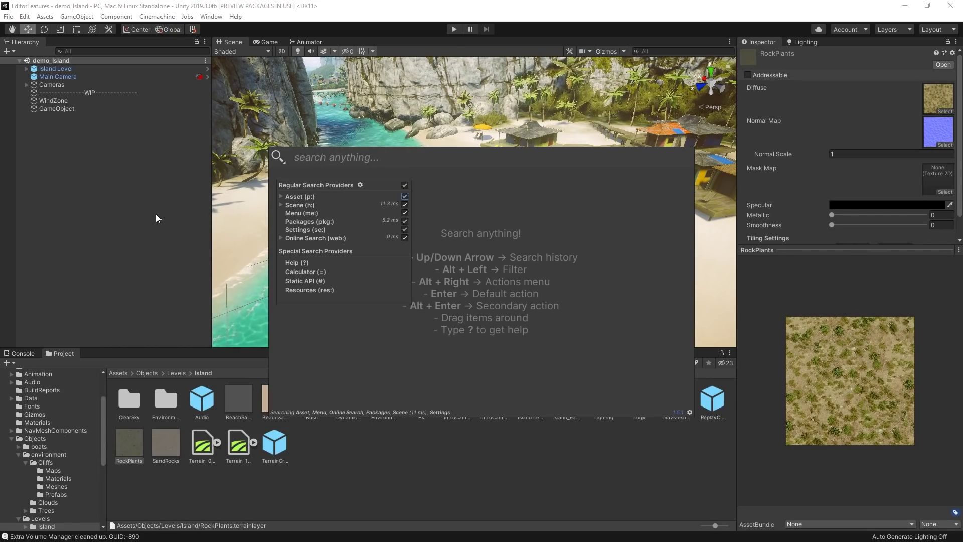
pyautogui.press('Down')
pyautogui.press('Down')
pyautogui.press('Down')
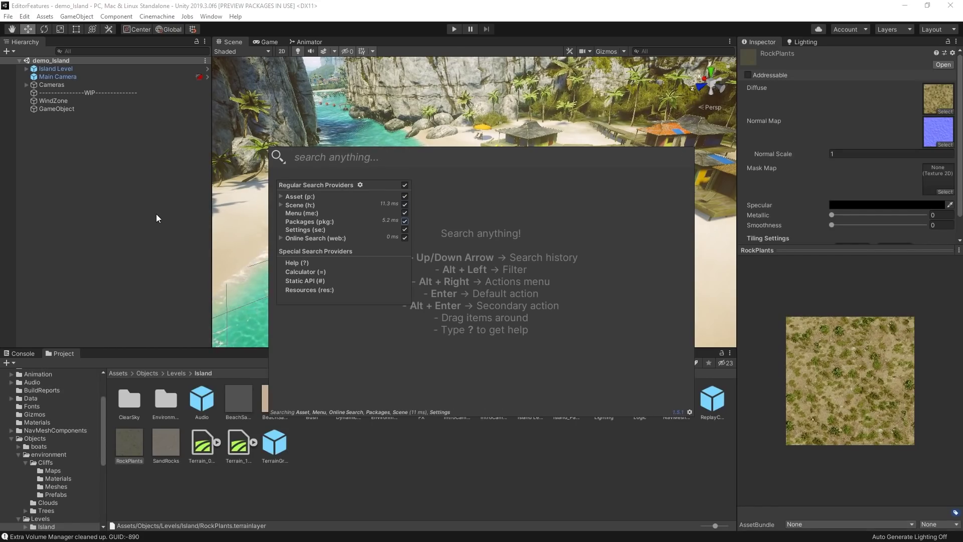
pyautogui.press('Up')
pyautogui.press('Up')
pyautogui.press('Up')
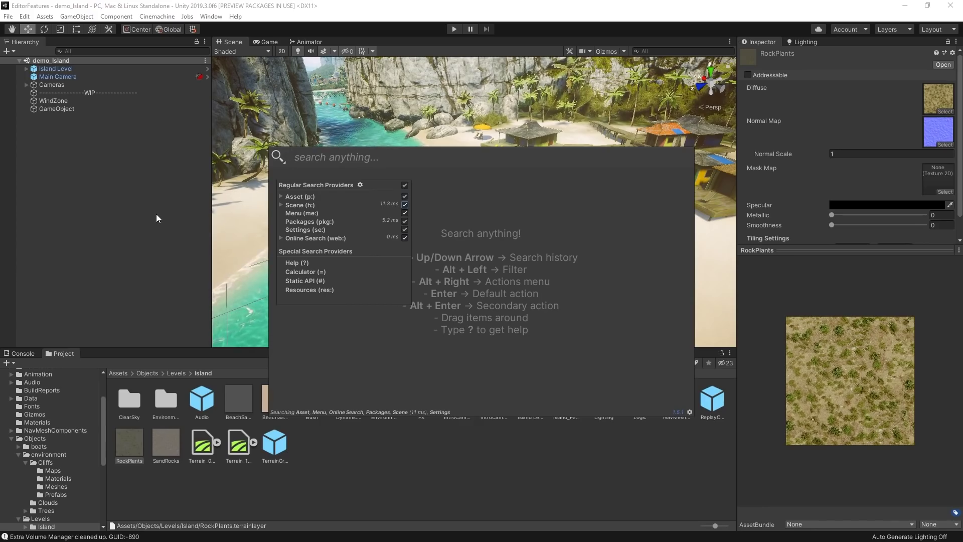
# Step: Search for 'tree' and pick the Palm_01 model among the results
pyautogui.write('tree')
pyautogui.scroll(-1, 332, 273)
pyautogui.click(319, 286)
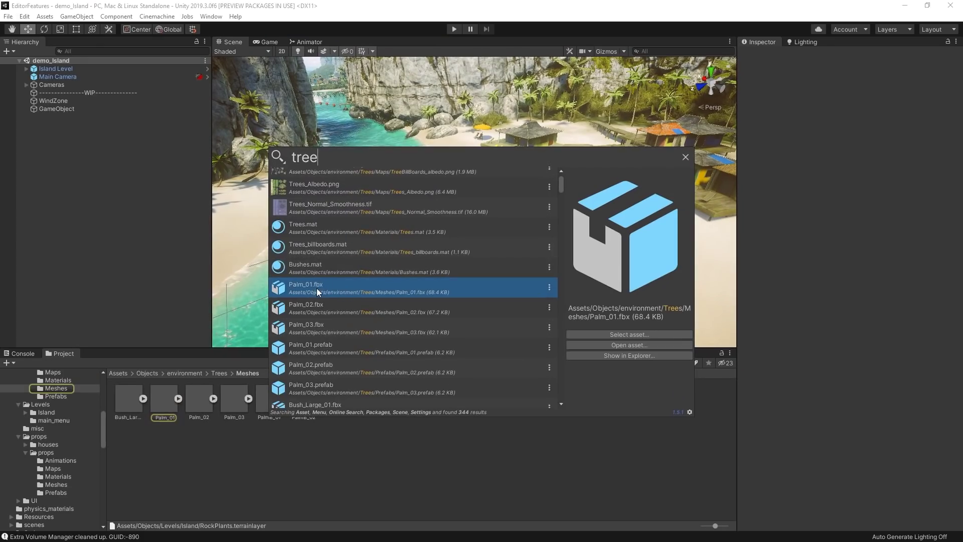
# Step: Drop Palm_01 into the island scene, then open and close Player settings via a 'player' search
pyautogui.moveTo(317, 288); pyautogui.dragTo(276, 290)
pyautogui.moveTo(276, 290); pyautogui.dragTo(430, 253, button='right')
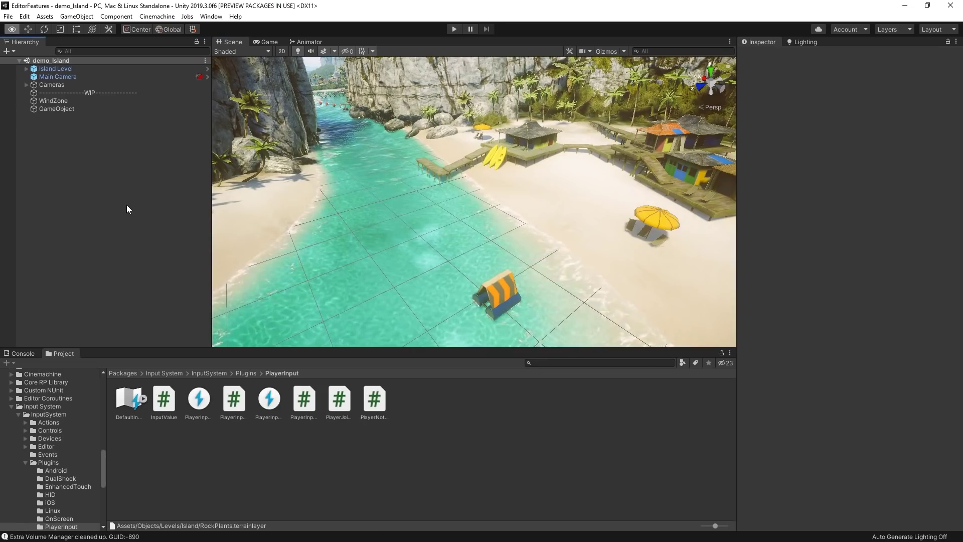
pyautogui.hotkey('alt', "'")
pyautogui.press('BackSpace')
pyautogui.write('player')
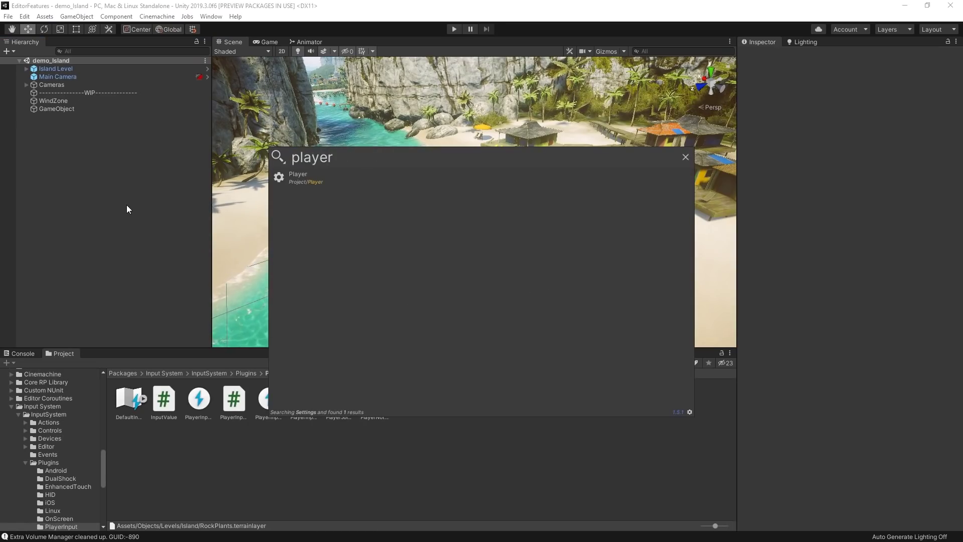
pyautogui.press('Down')
pyautogui.press('Return')
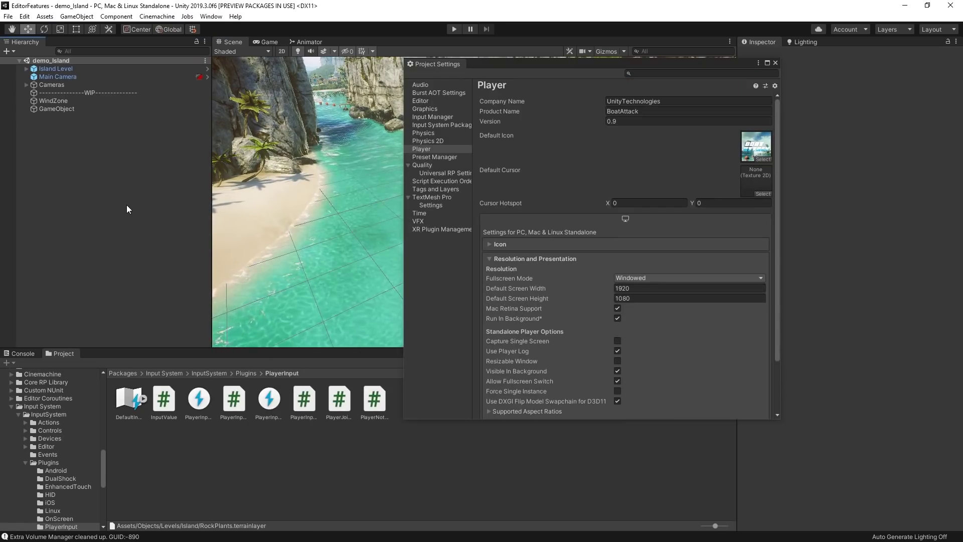
pyautogui.click(776, 61)
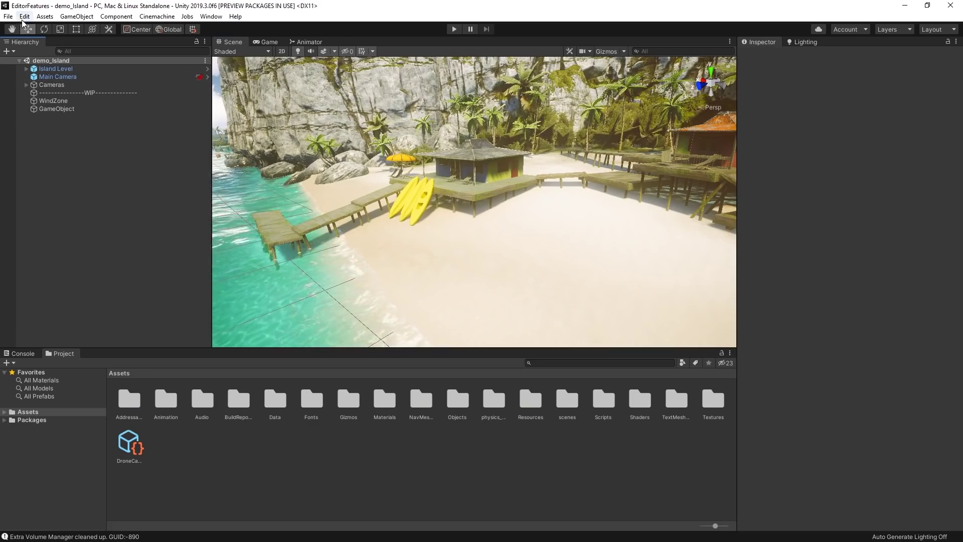
pyautogui.click(24, 17)
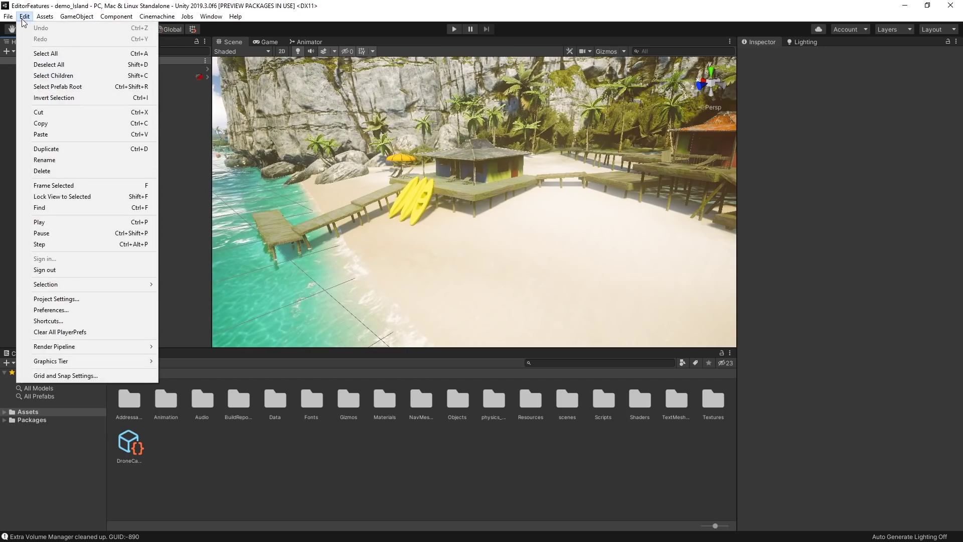
# Step: Review the Quick Search preferences and the Asset default action choices, keeping Select asset
pyautogui.click(51, 309)
pyautogui.click(124, 203)
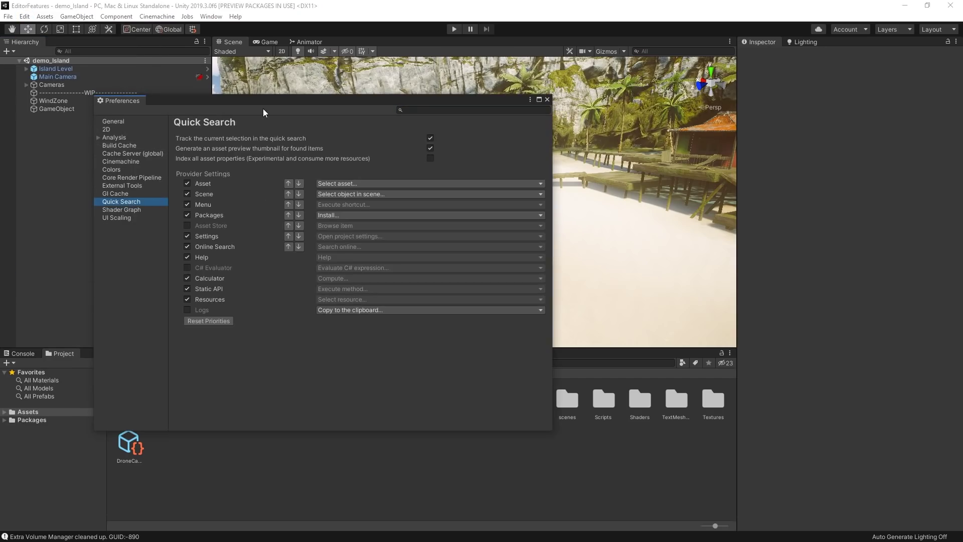
pyautogui.moveTo(283, 93); pyautogui.dragTo(296, 99)
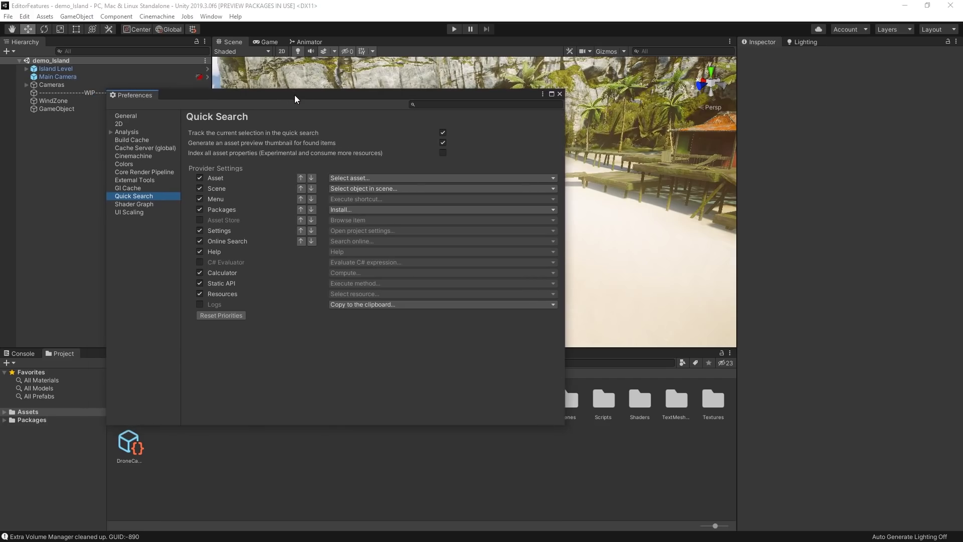
pyautogui.click(496, 178)
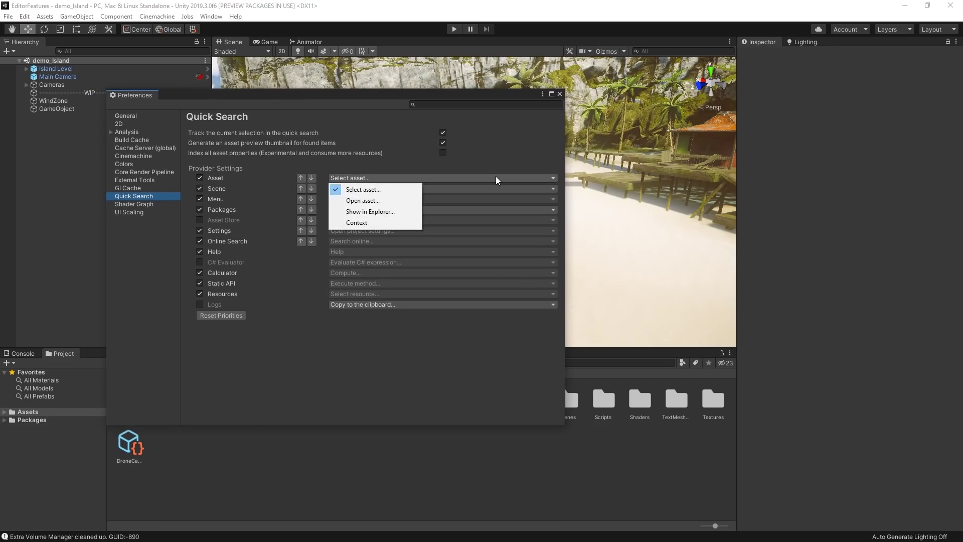
pyautogui.click(496, 178)
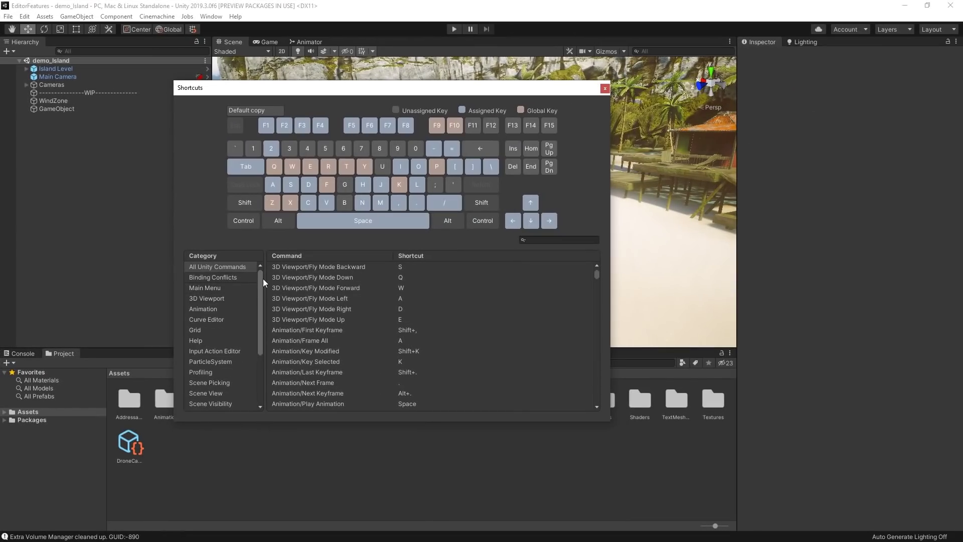
pyautogui.moveTo(263, 278); pyautogui.dragTo(262, 309)
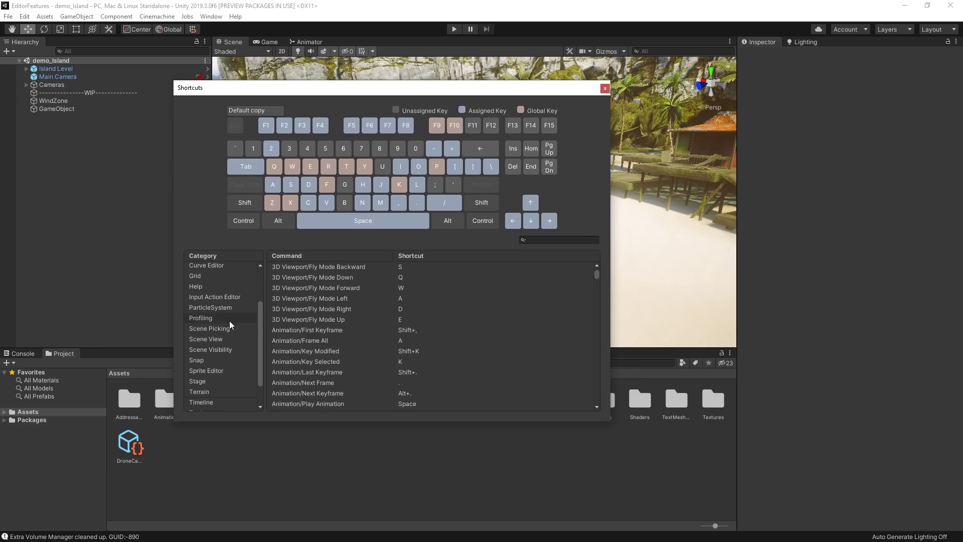
# Step: Browse the Profiling and all Unity commands shortcut categories in the Shortcuts manager
pyautogui.click(230, 319)
pyautogui.scroll(3, 222, 304)
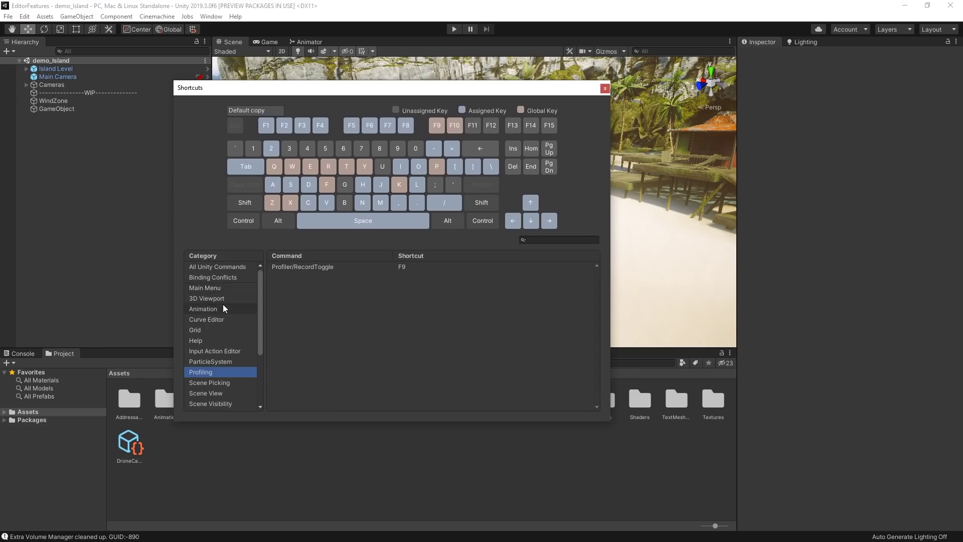
pyautogui.click(227, 267)
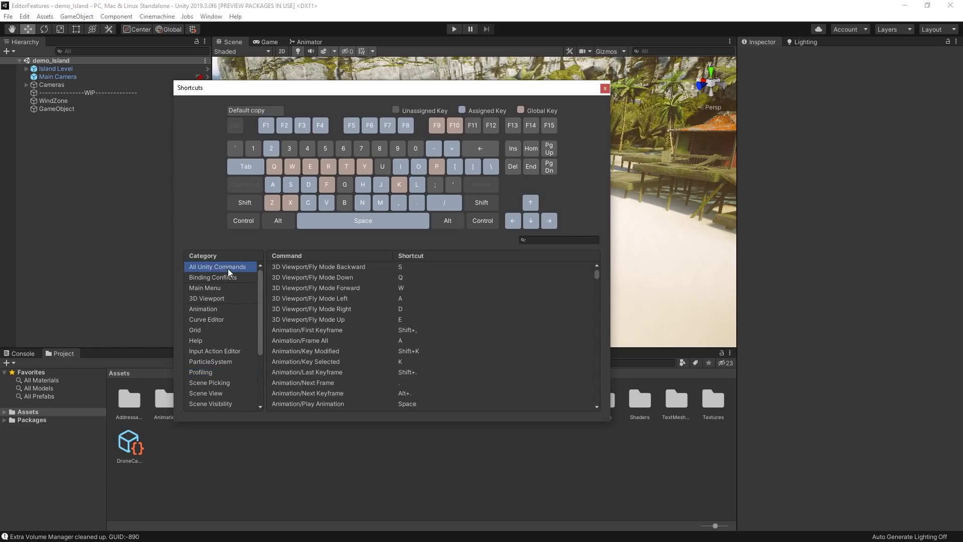
pyautogui.scroll(-5, 375, 293)
pyautogui.scroll(-3, 376, 291)
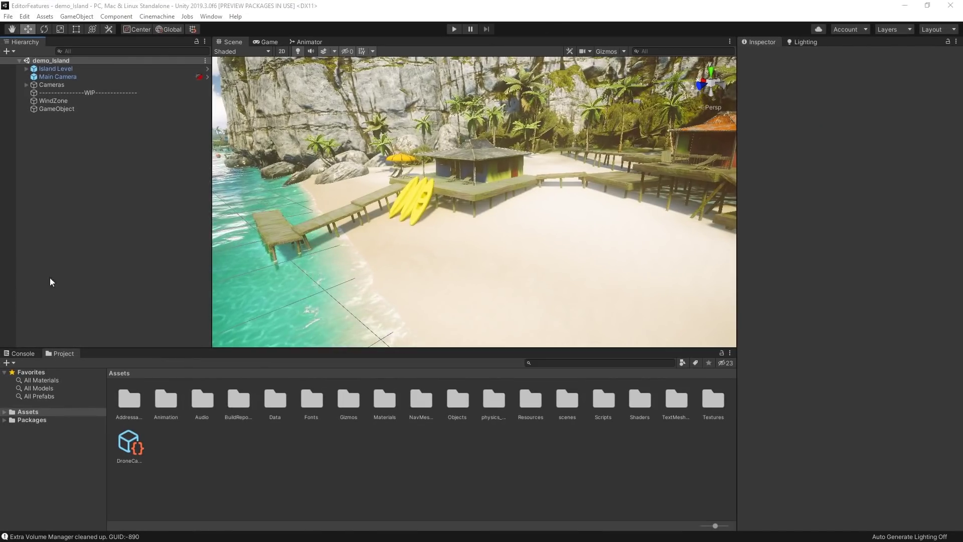
pyautogui.click(24, 16)
pyautogui.click(74, 323)
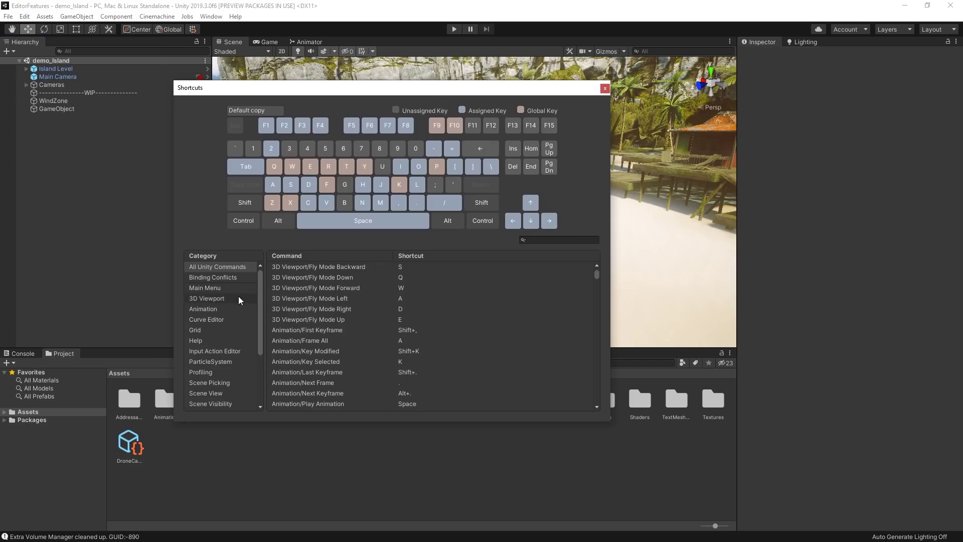
pyautogui.moveTo(260, 275); pyautogui.dragTo(262, 316)
pyautogui.click(230, 322)
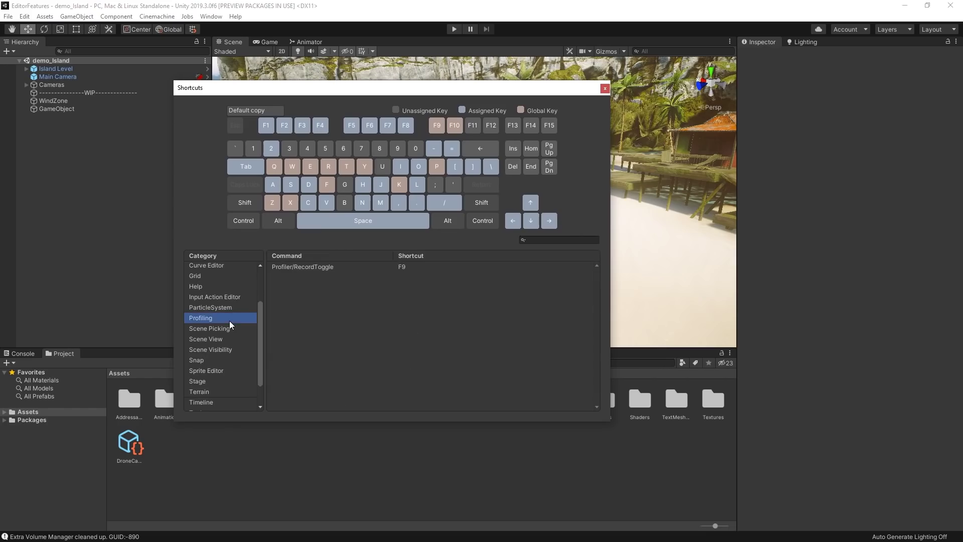
pyautogui.scroll(5, 220, 321)
pyautogui.click(217, 266)
pyautogui.scroll(-5, 362, 303)
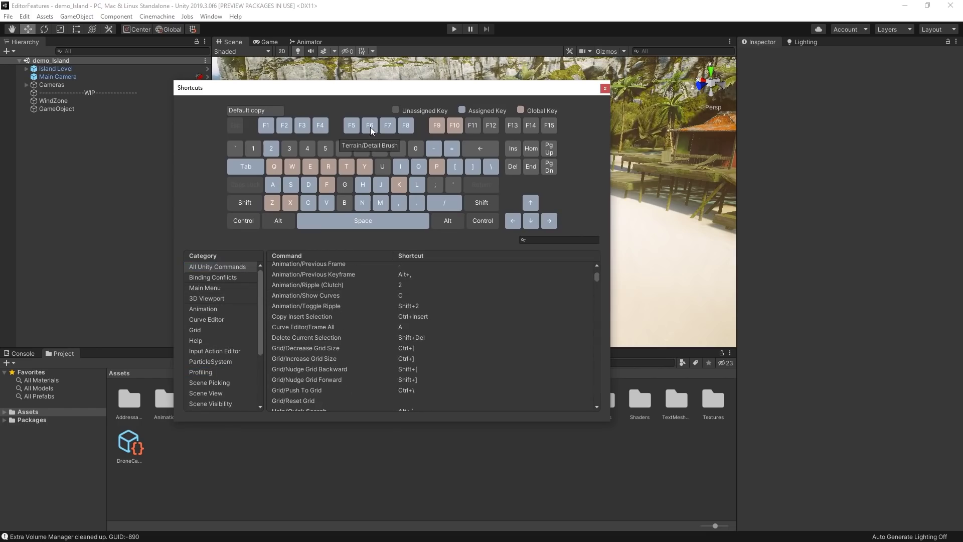
# Step: Bind Main Menu/Assets/Open to Ctrl+Shift+O after filtering commands by 'open'
pyautogui.click(552, 239)
pyautogui.write('ope')
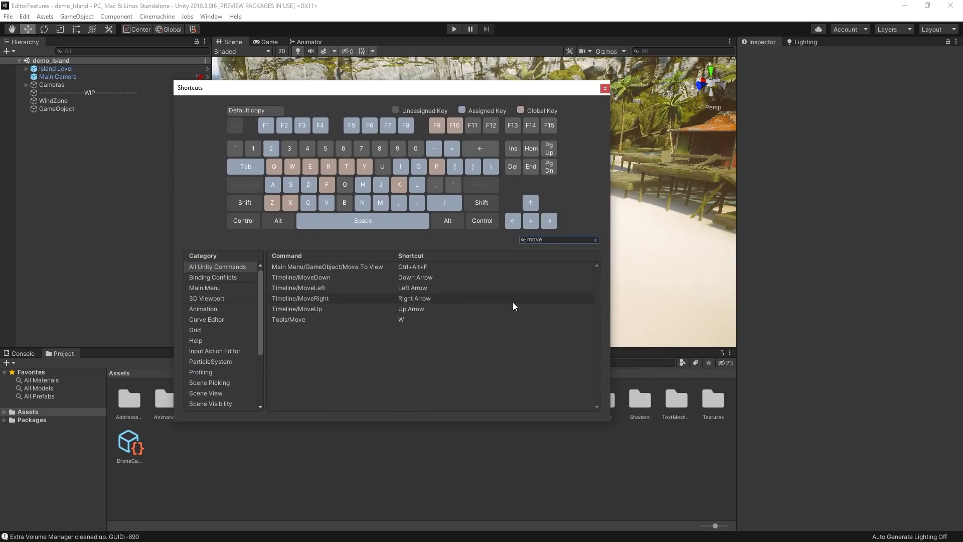
pyautogui.write('n')
pyautogui.click(455, 268)
pyautogui.hotkey('ctrl', 'shift', 'o')
pyautogui.click(595, 239)
# Step: Browse the 3D Viewport, Main Menu, Timeline, Tools and Version Control shortcuts, then select Rock_normal
pyautogui.scroll(-5, 552, 299)
pyautogui.click(507, 340)
pyautogui.scroll(-15, 507, 340)
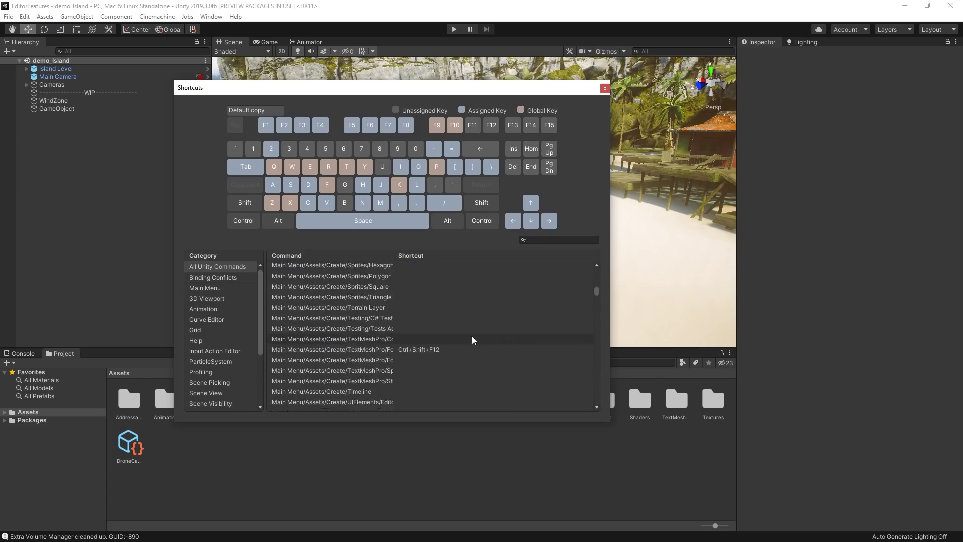
pyautogui.click(242, 296)
pyautogui.click(242, 287)
pyautogui.scroll(-3, 221, 371)
pyautogui.click(206, 374)
pyautogui.click(221, 385)
pyautogui.click(234, 396)
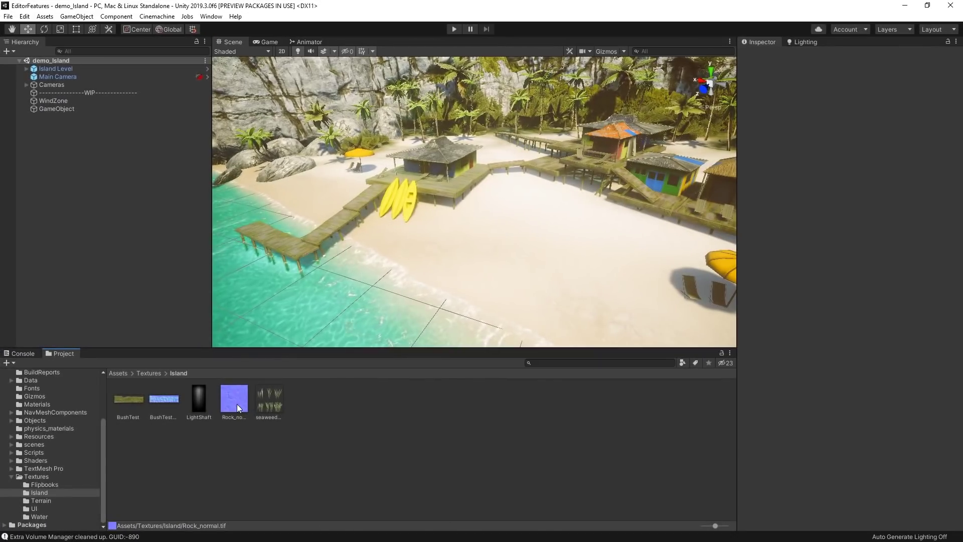
pyautogui.click(236, 405)
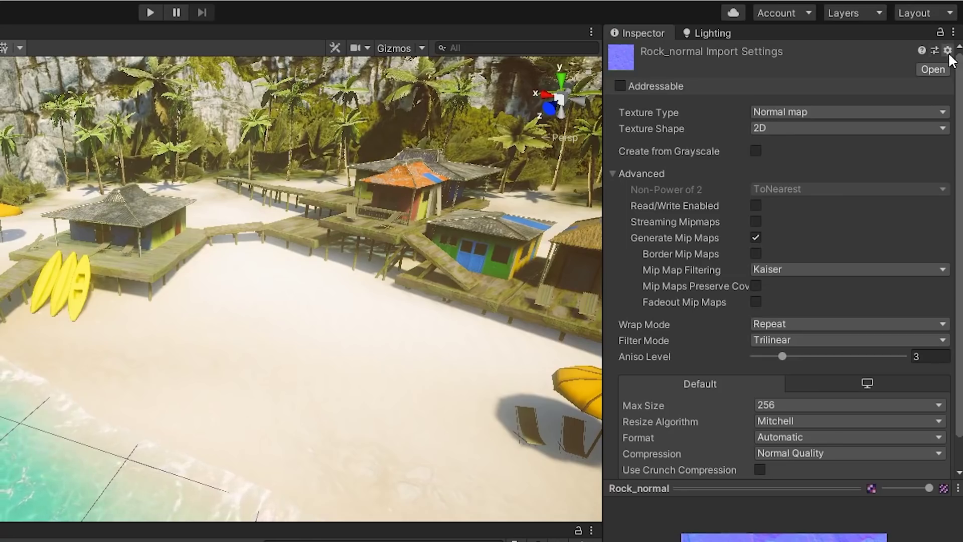
# Step: Save Rock_normal's current import settings from the preset picker to Assets/normal_map_textures
pyautogui.click(934, 50)
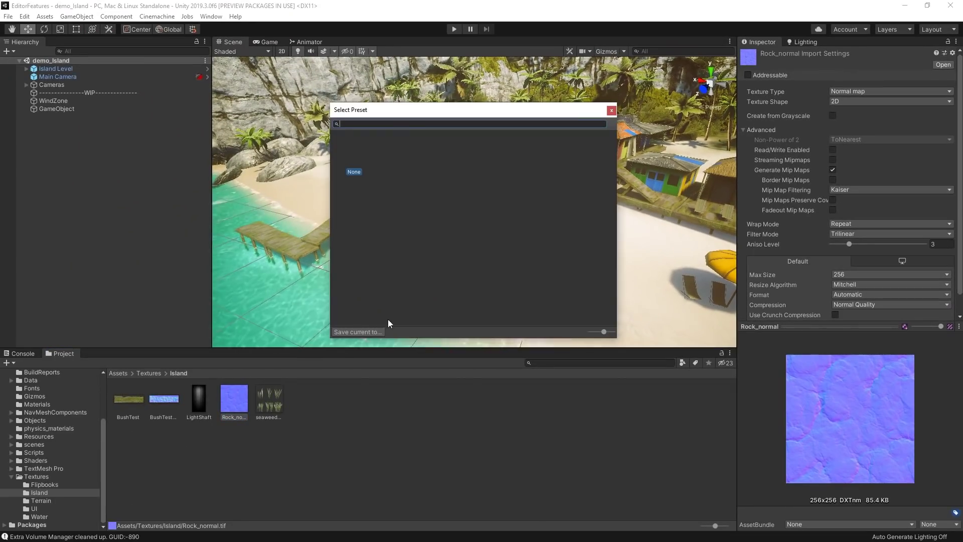
pyautogui.click(357, 331)
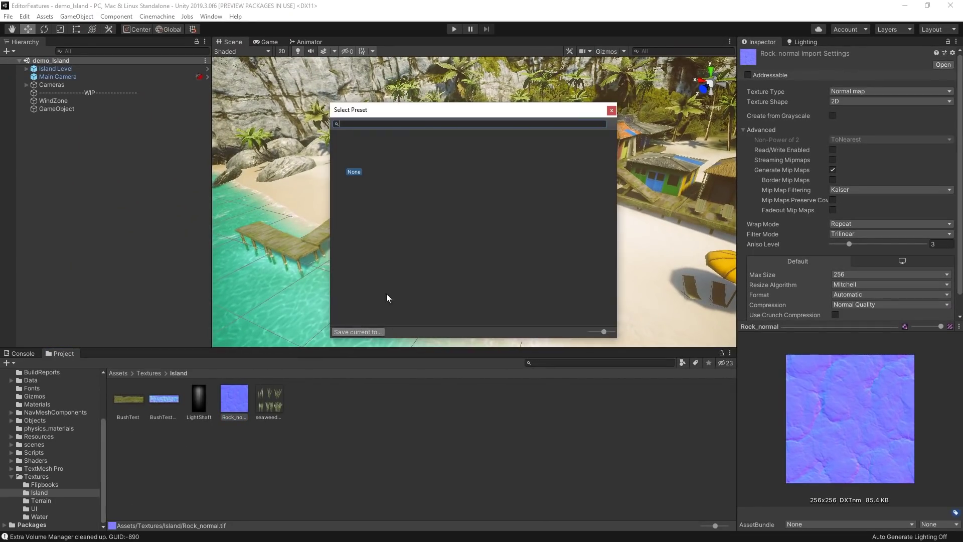
pyautogui.click(356, 174)
pyautogui.write('nor')
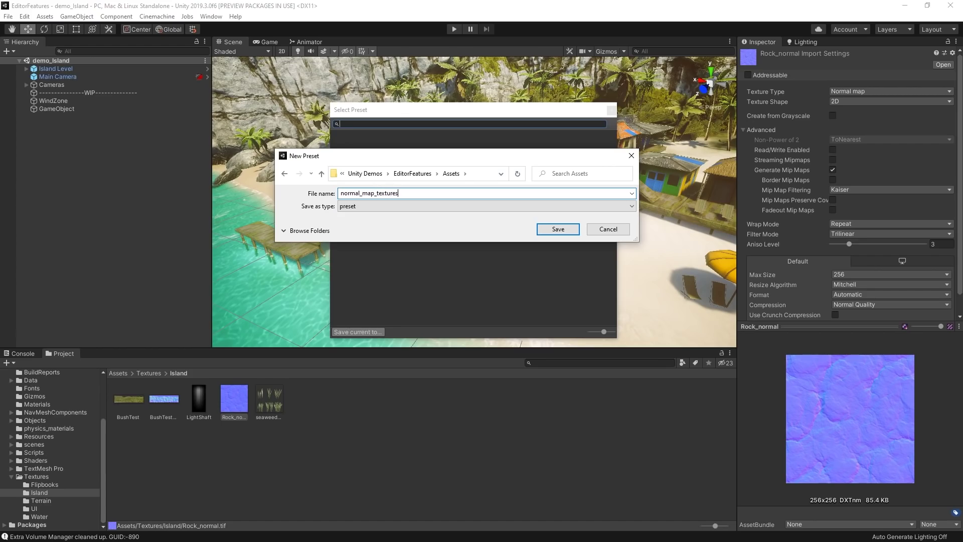
pyautogui.write('mal_map_textures')
pyautogui.press('Return')
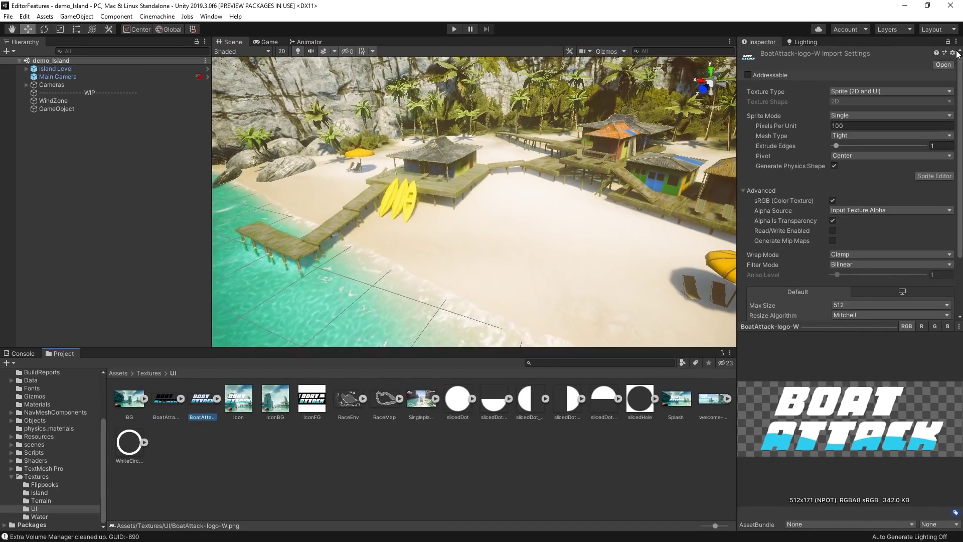
# Step: Save the logo's import settings as UI_Texture_Preset, then open Project Settings from the Edit menu
pyautogui.click(945, 53)
pyautogui.click(367, 307)
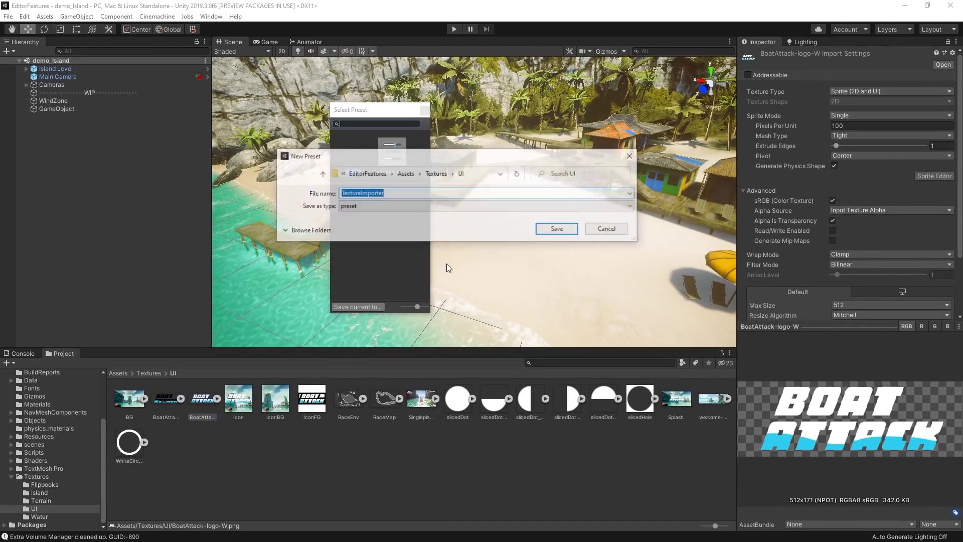
pyautogui.write('UI')
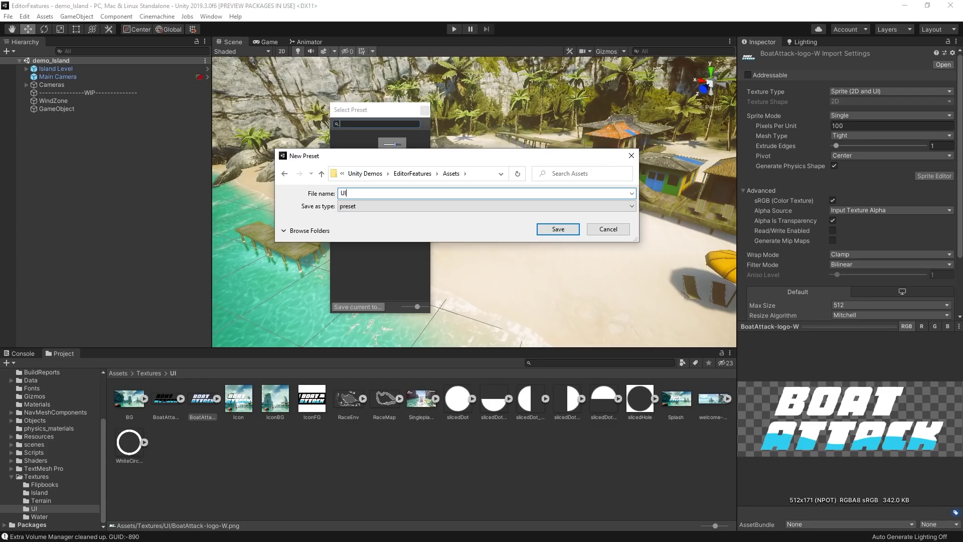
pyautogui.write('_Texture_Preset')
pyautogui.press('Return')
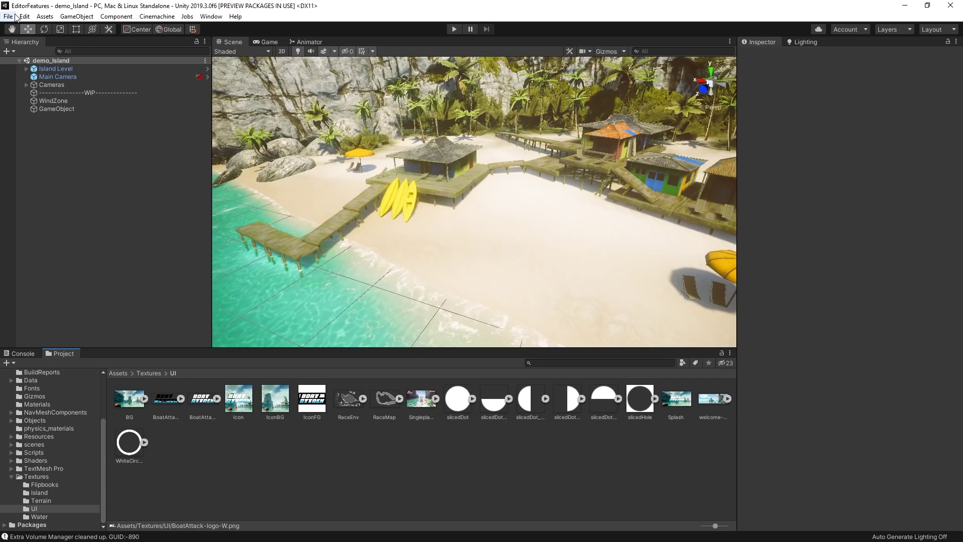
pyautogui.click(24, 17)
pyautogui.click(151, 299)
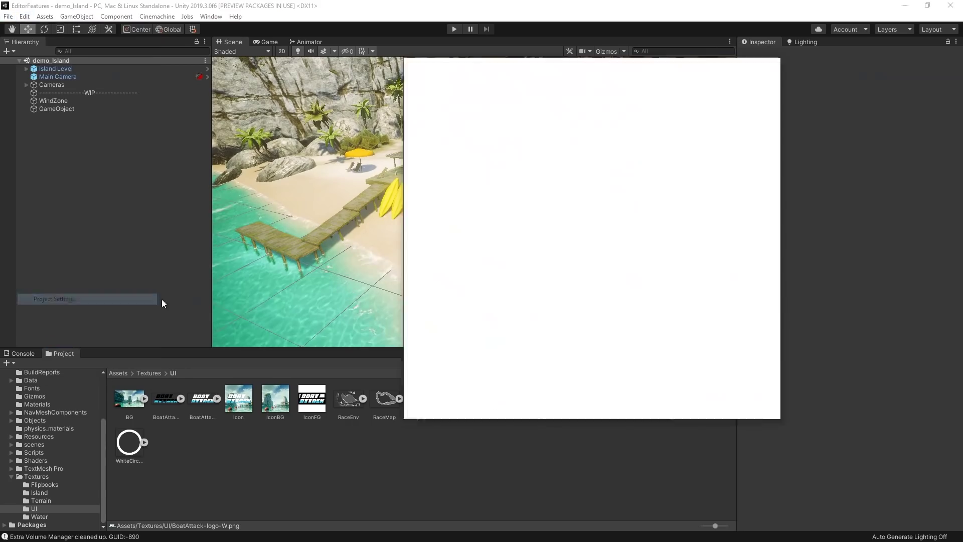
# Step: In the Preset Manager, add a TextureImporter default preset filtered by _normal
pyautogui.click(366, 164)
pyautogui.click(393, 157)
pyautogui.click(601, 121)
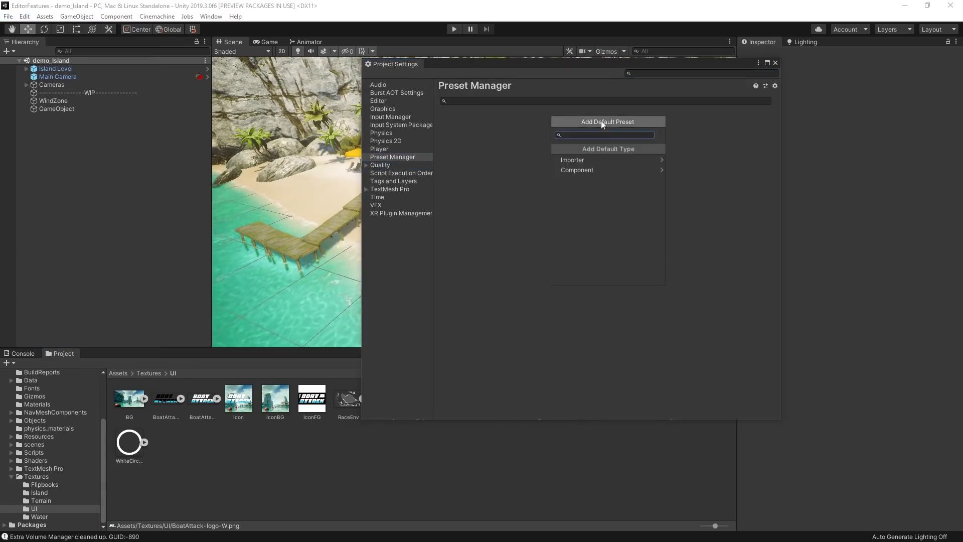
pyautogui.click(617, 160)
pyautogui.click(640, 183)
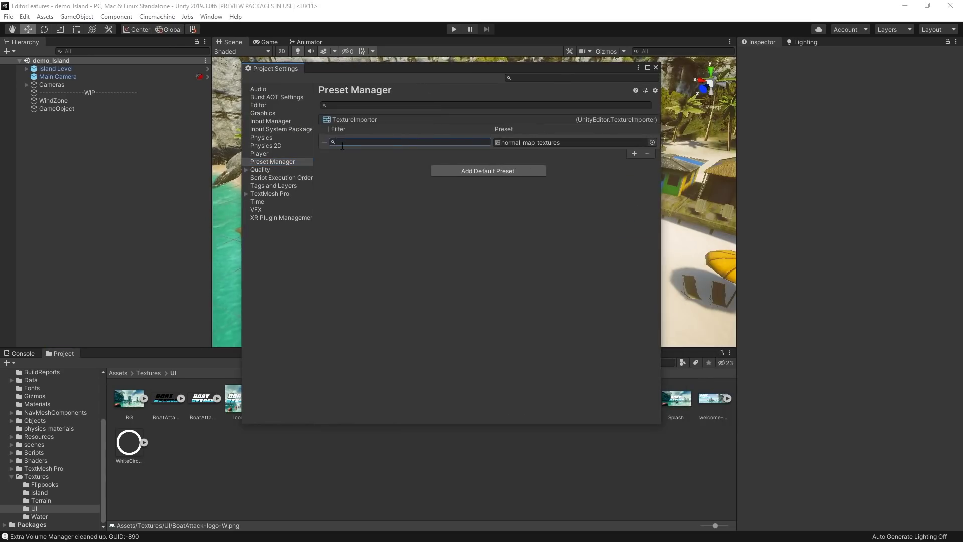
pyautogui.write('_normal')
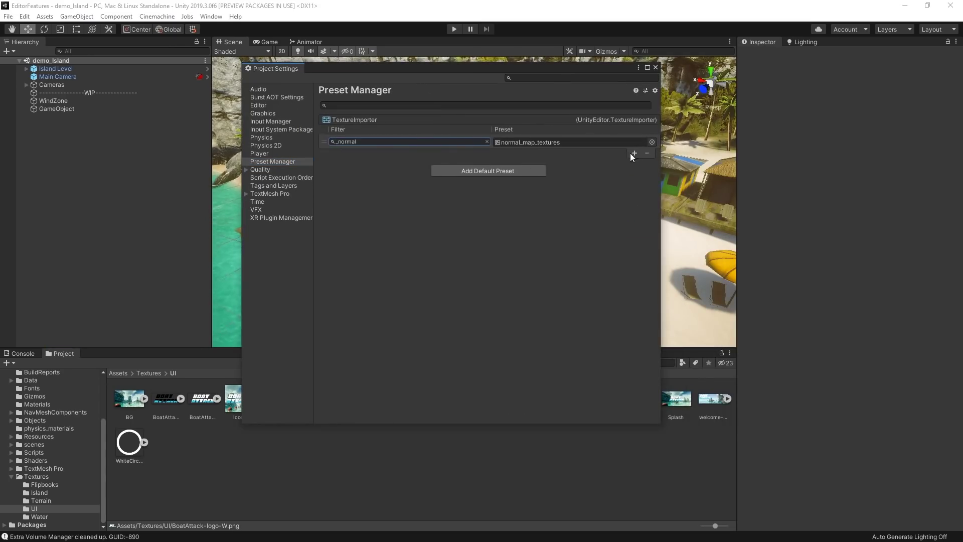
# Step: Add a second TextureImporter row filtered by _ui, then import texture_normal as a normal map
pyautogui.click(634, 153)
pyautogui.doubleClick(351, 152)
pyautogui.write('_ui')
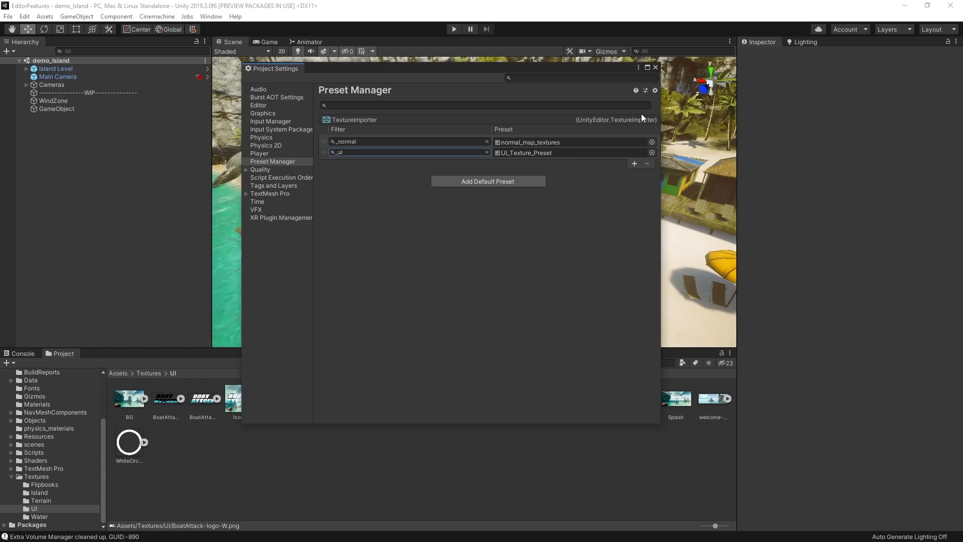
pyautogui.click(335, 141)
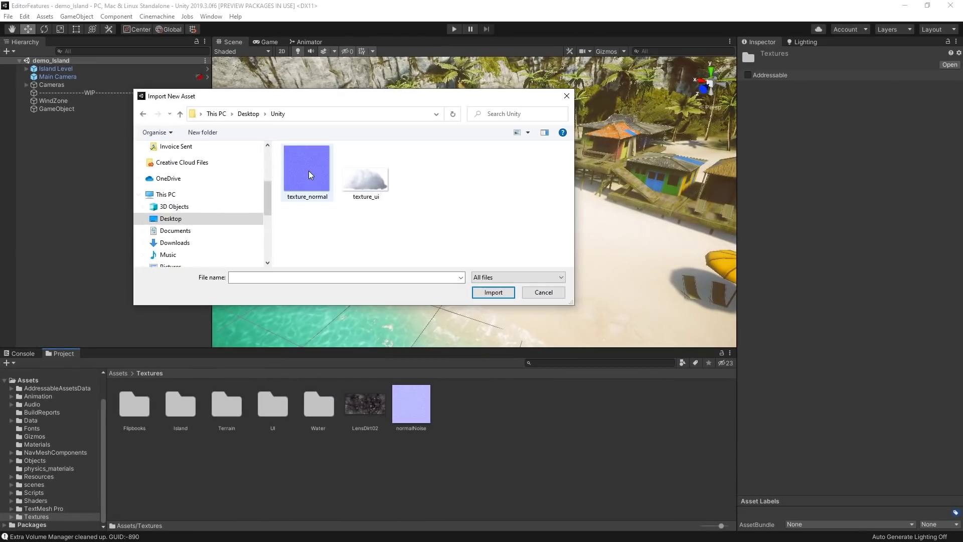
pyautogui.doubleClick(308, 170)
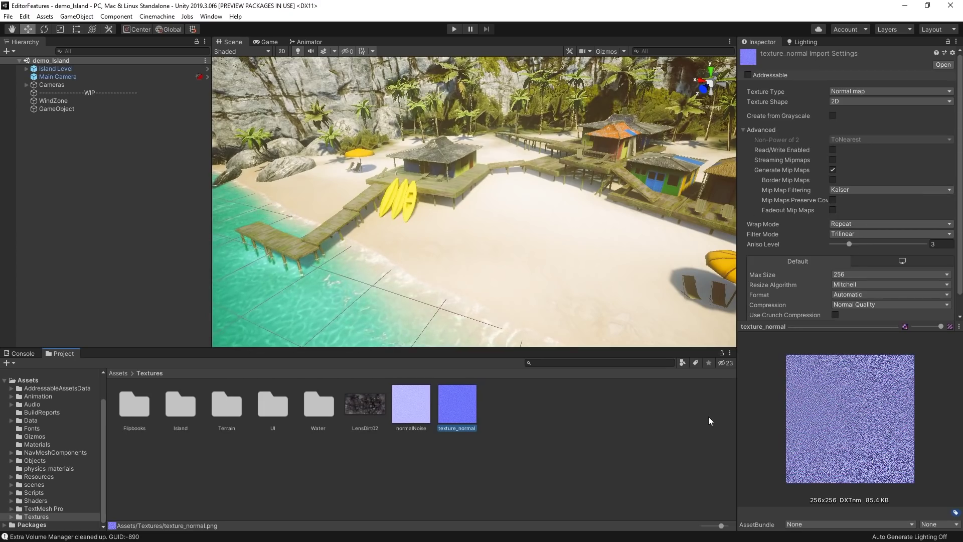
# Step: Import texture_ui into the Textures folder via Import New Asset
pyautogui.click(506, 450)
pyautogui.rightClick(507, 450)
pyautogui.click(556, 290)
pyautogui.click(366, 176)
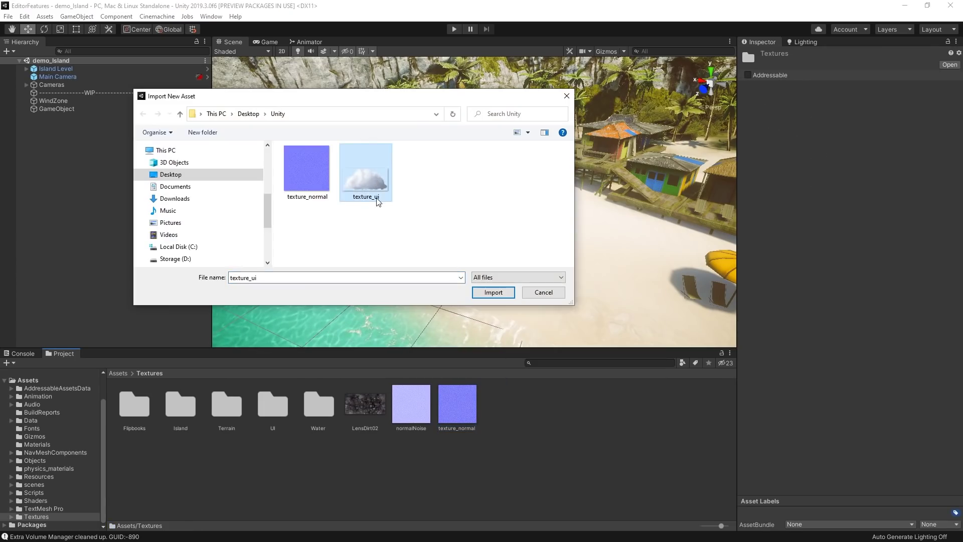
pyautogui.doubleClick(378, 189)
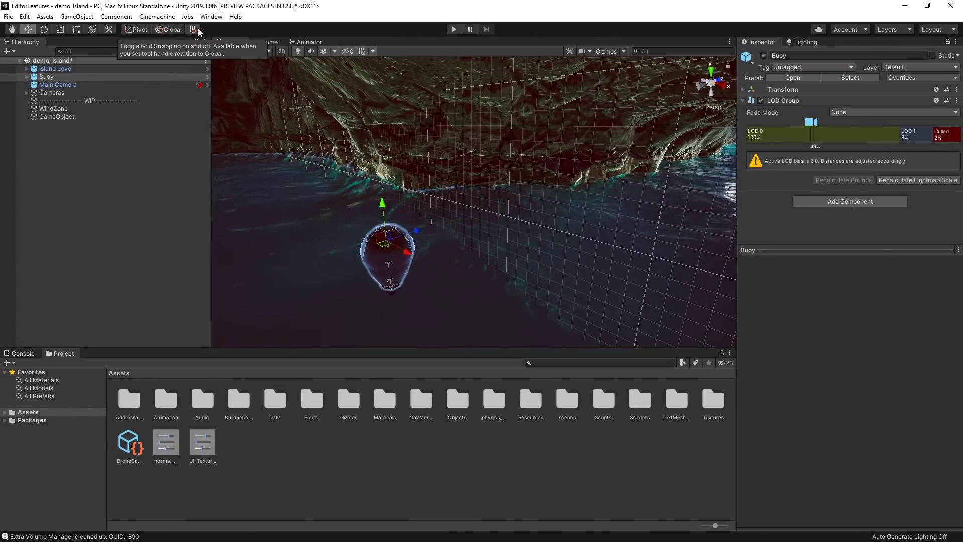
# Step: Turn on grid snapping, test-move the buoy in snapped steps, and undo the move
pyautogui.click(198, 28)
pyautogui.moveTo(424, 236); pyautogui.dragTo(448, 235)
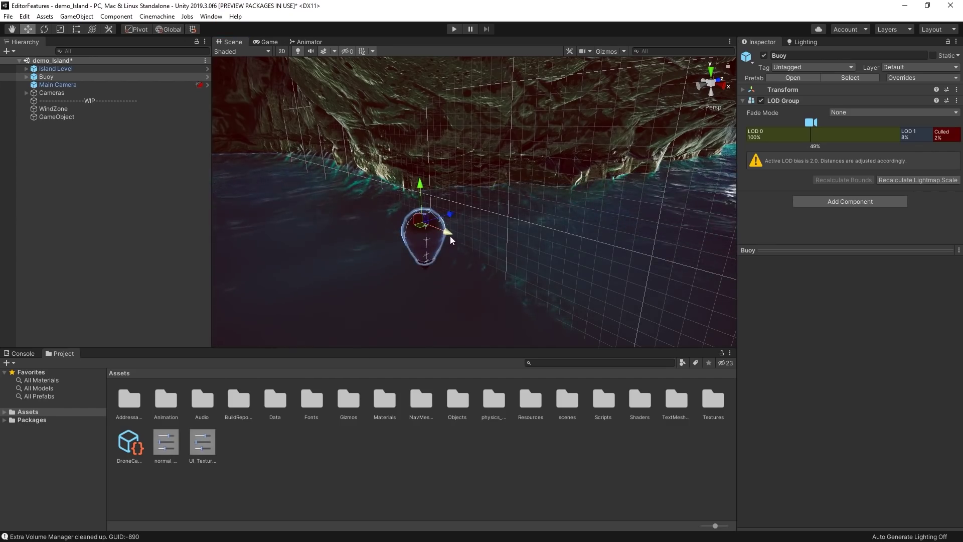
pyautogui.hotkey('ctrl', 'z')
# Step: Set the scene grid to the Y axis with 0.18 opacity
pyautogui.click(371, 51)
pyautogui.click(390, 70)
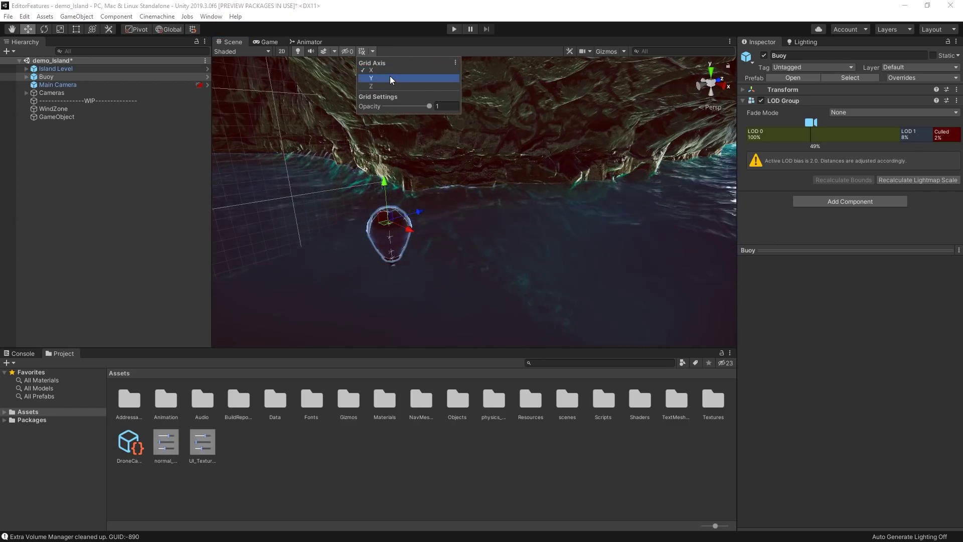
pyautogui.click(390, 78)
pyautogui.click(387, 87)
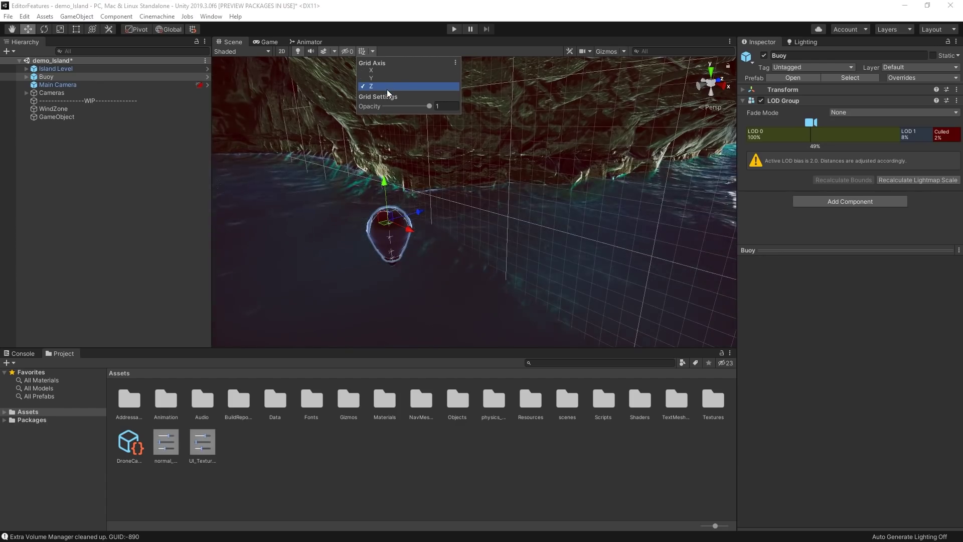
pyautogui.click(384, 79)
pyautogui.moveTo(390, 106); pyautogui.dragTo(394, 108)
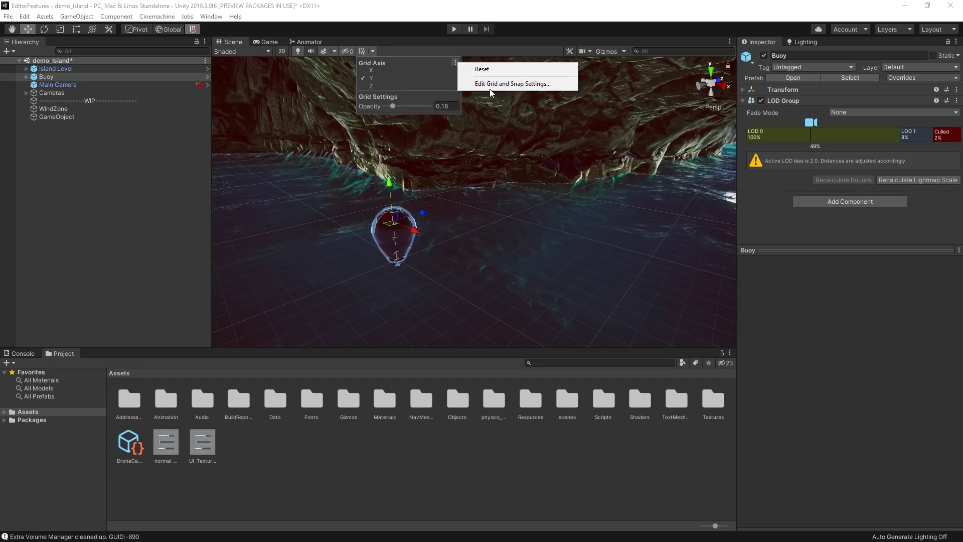
# Step: Dock the Grid and Snap settings panel beside the Scene view and resize it
pyautogui.click(490, 85)
pyautogui.moveTo(236, 41); pyautogui.dragTo(307, 112)
pyautogui.moveTo(384, 102)
pyautogui.mouseDown()
pyautogui.moveTo(317, 102)
pyautogui.moveTo(366, 102)
pyautogui.mouseUp()
# Step: Set the grid size to 0.1
pyautogui.click(282, 63)
pyautogui.write('0.1')
pyautogui.press('Return')
pyautogui.scroll(3, 546, 262)
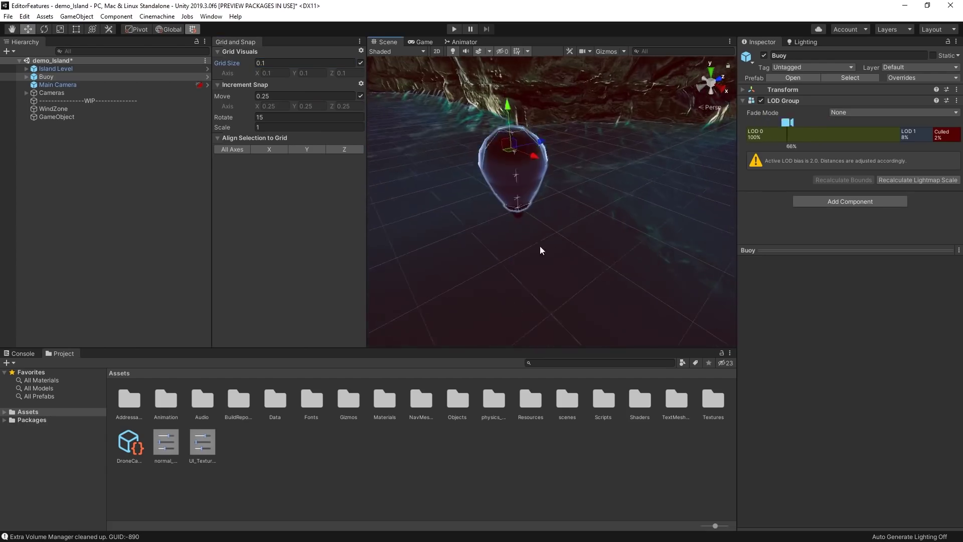
pyautogui.scroll(-2, 541, 250)
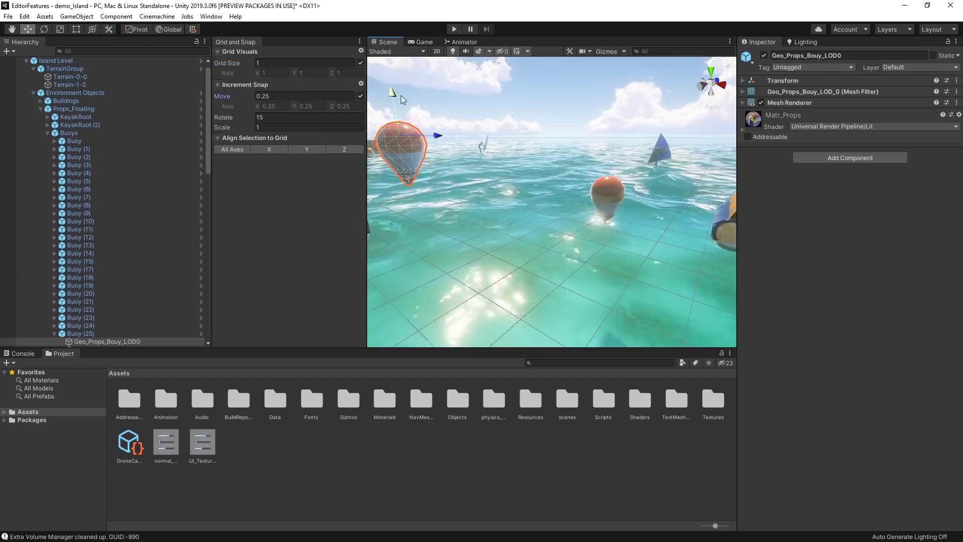
# Step: Align the selected buoy to the grid, then duplicate it and move the copy sideways in snapped steps
pyautogui.click(306, 148)
pyautogui.moveTo(623, 210); pyautogui.dragTo(597, 211, button='right')
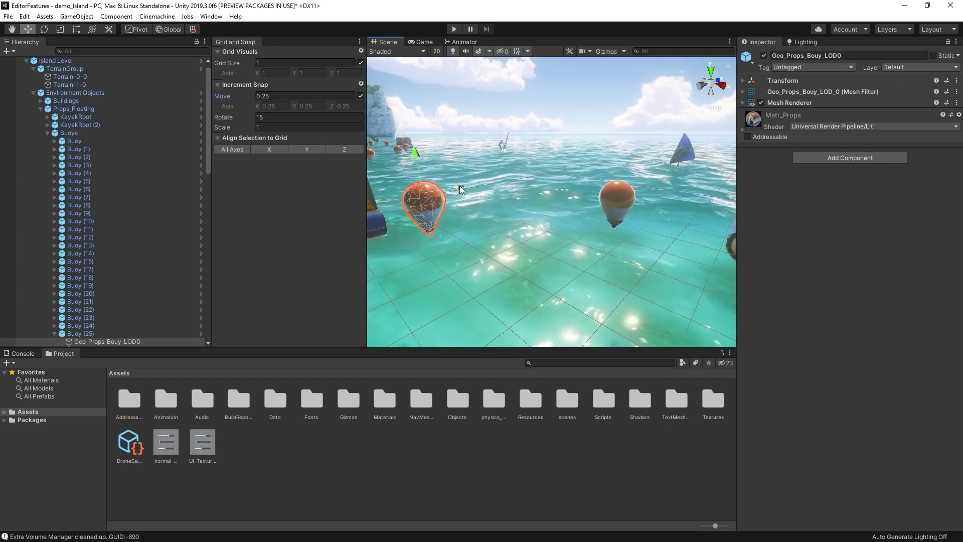
pyautogui.hotkey('ctrl', 'd')
pyautogui.moveTo(460, 188); pyautogui.dragTo(529, 171)
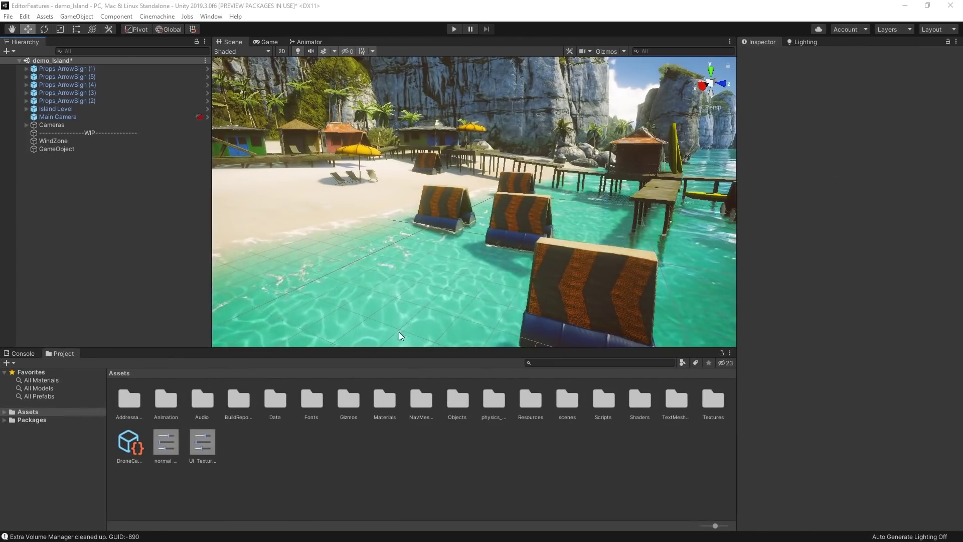
# Step: Turn off scene picking for Island Level in the Hierarchy
pyautogui.click(552, 277)
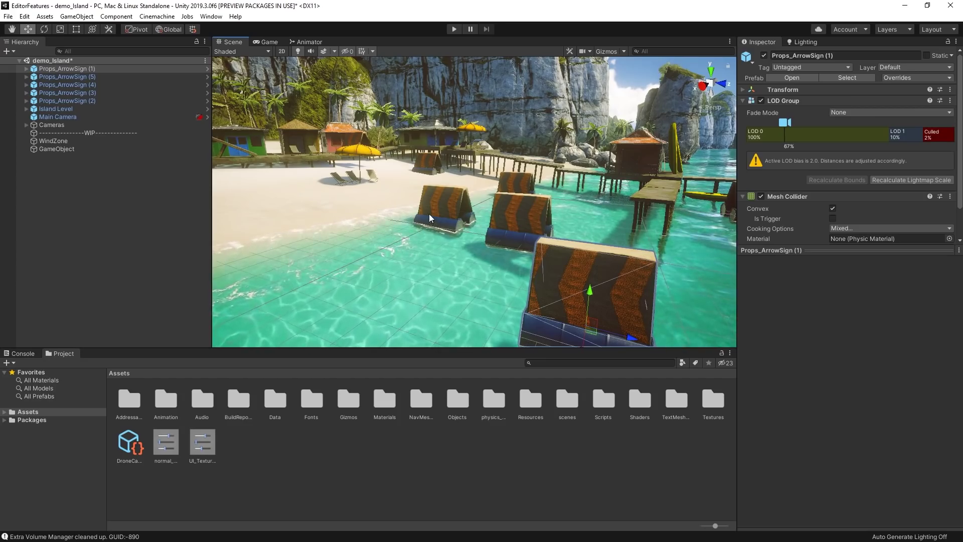
pyautogui.click(363, 152)
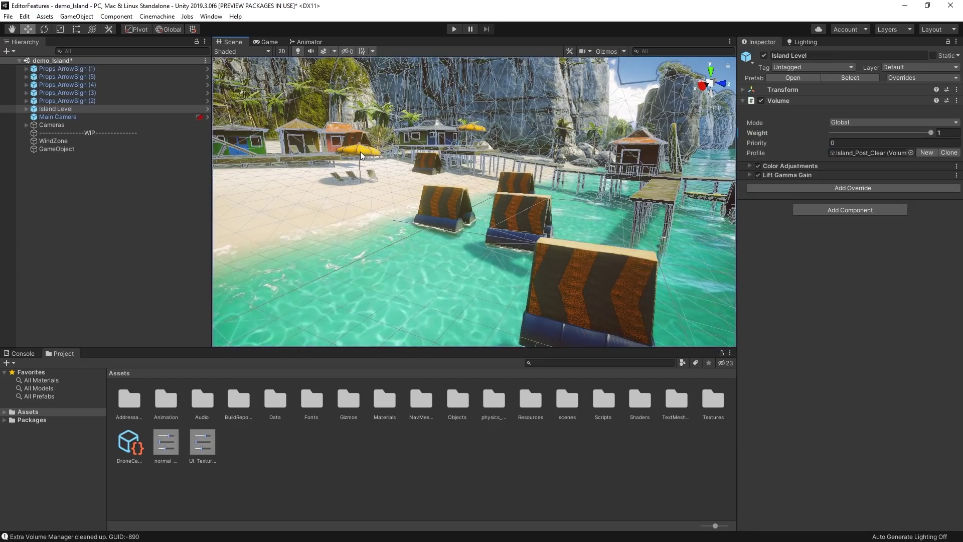
pyautogui.click(12, 108)
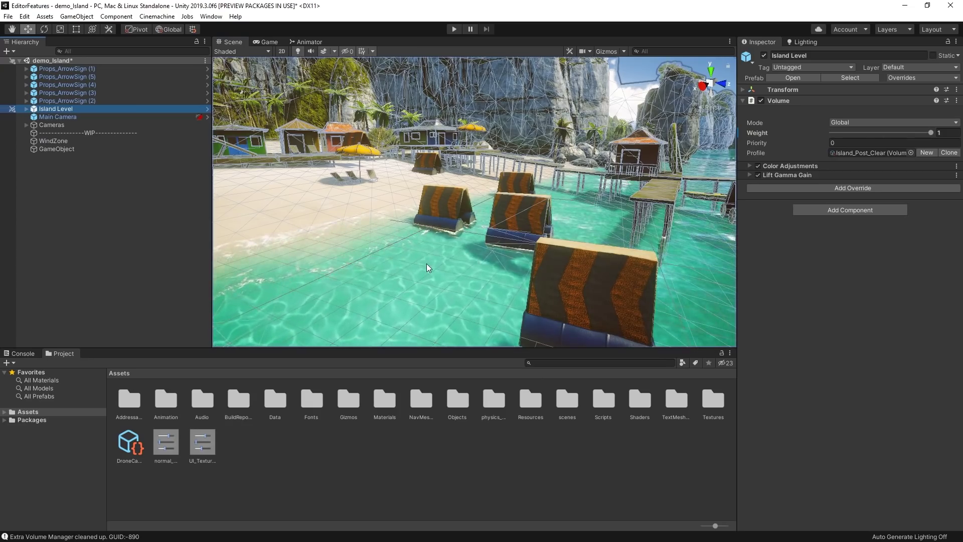
pyautogui.click(429, 265)
# Step: Select the Props_ArrowSign objects in the Scene view to test picking, then expand Island Level
pyautogui.click(426, 163)
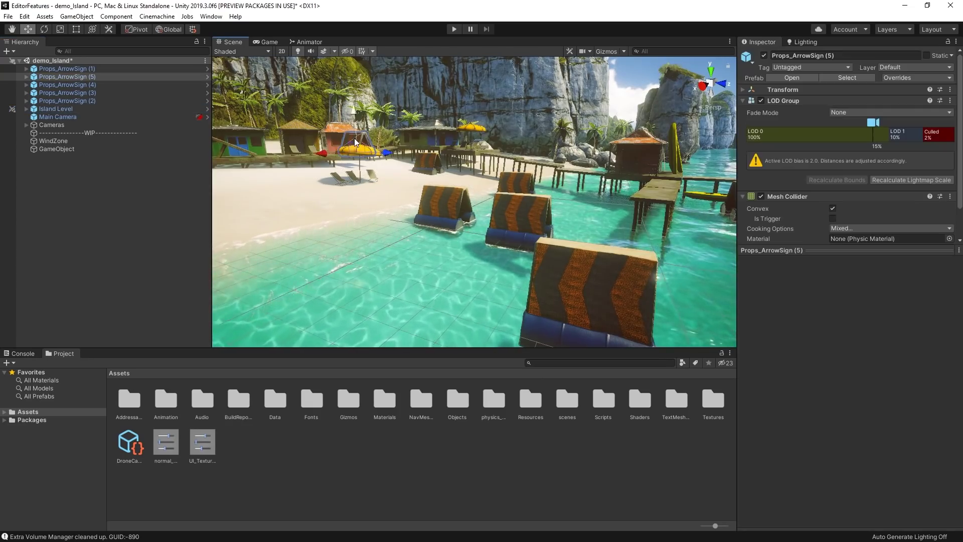
pyautogui.click(446, 200)
pyautogui.click(510, 185)
pyautogui.click(515, 212)
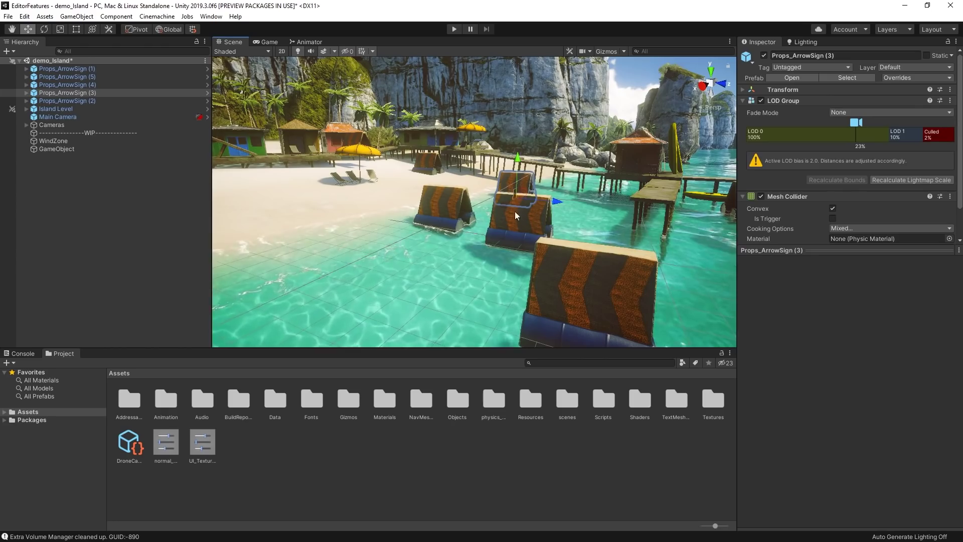
pyautogui.click(564, 256)
pyautogui.click(523, 216)
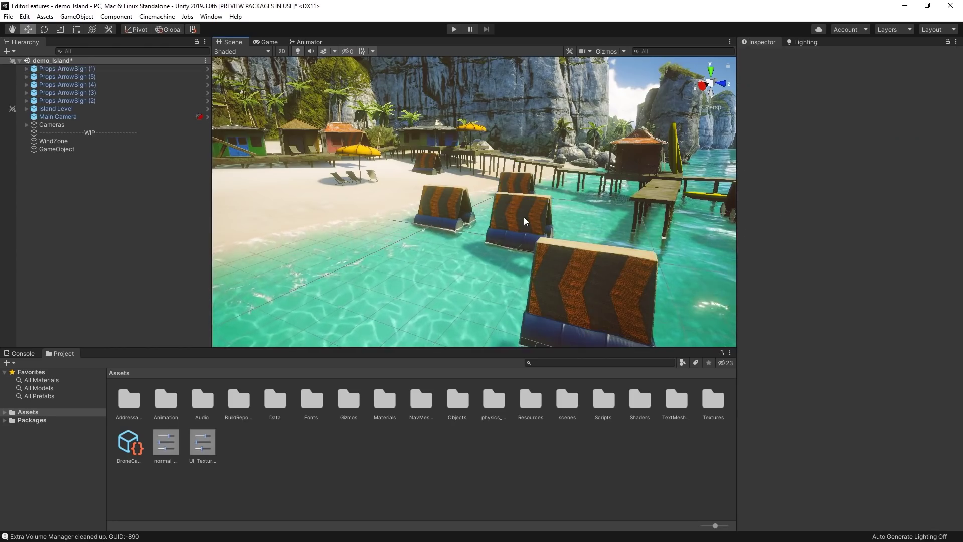
pyautogui.click(516, 187)
pyautogui.click(436, 198)
pyautogui.click(381, 198)
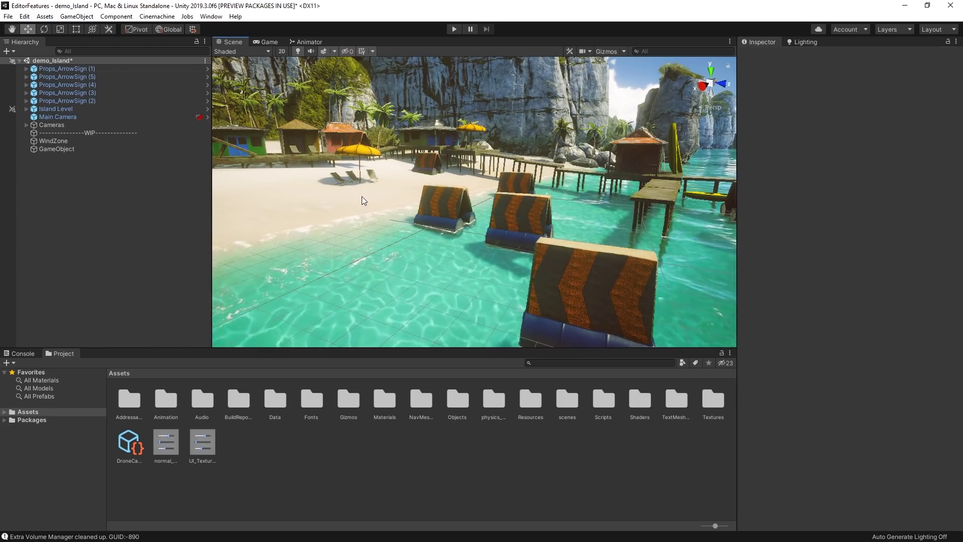
pyautogui.click(356, 145)
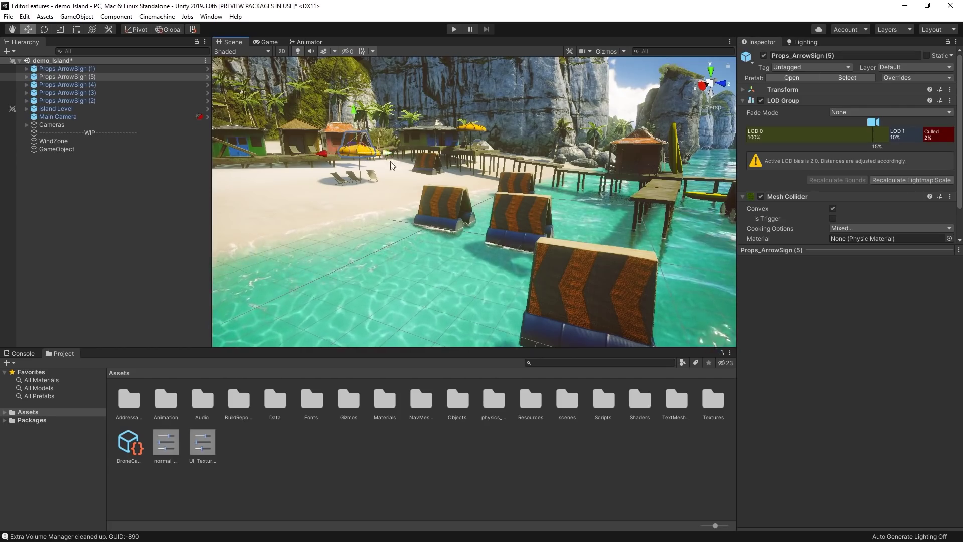
pyautogui.keyDown('alt'); pyautogui.click(27, 109); pyautogui.keyUp('alt')
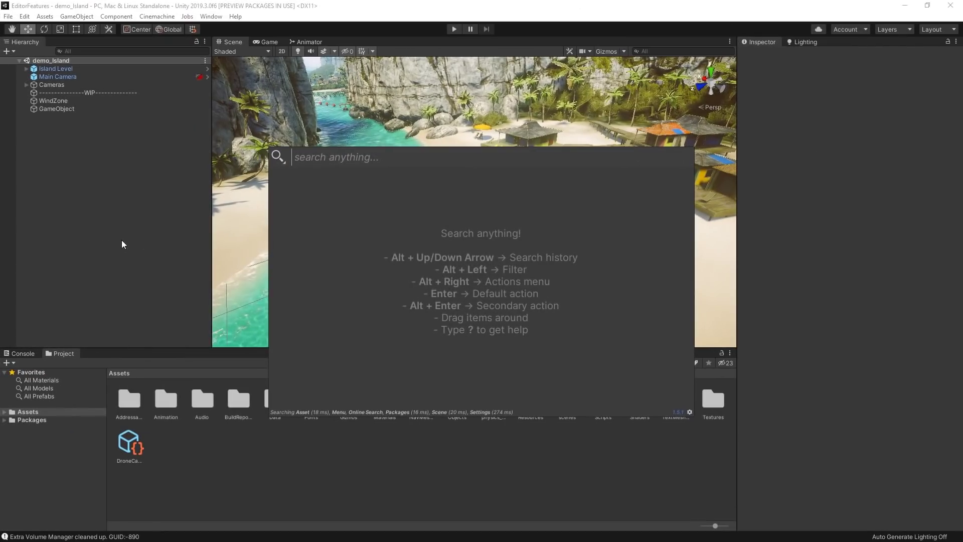
# Step: Search 'ber' in Quick Search, show the provider filters, and view the Profiling commands
pyautogui.write('ber')
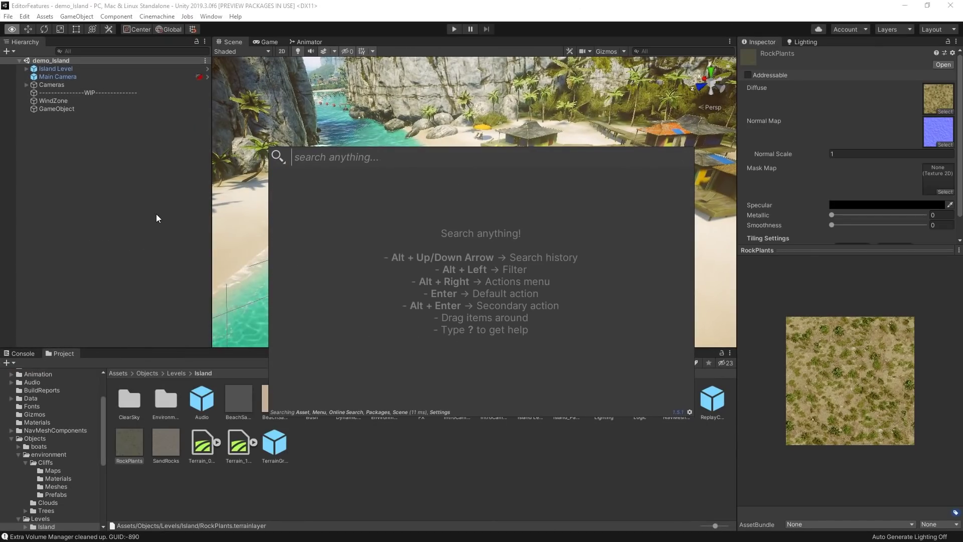
pyautogui.hotkey('alt', 'Left')
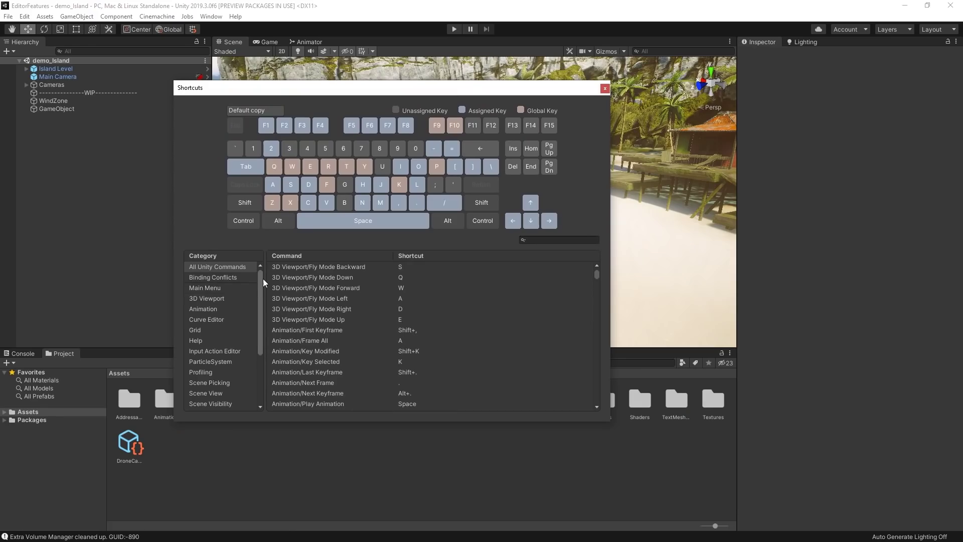
pyautogui.moveTo(263, 278); pyautogui.dragTo(262, 308)
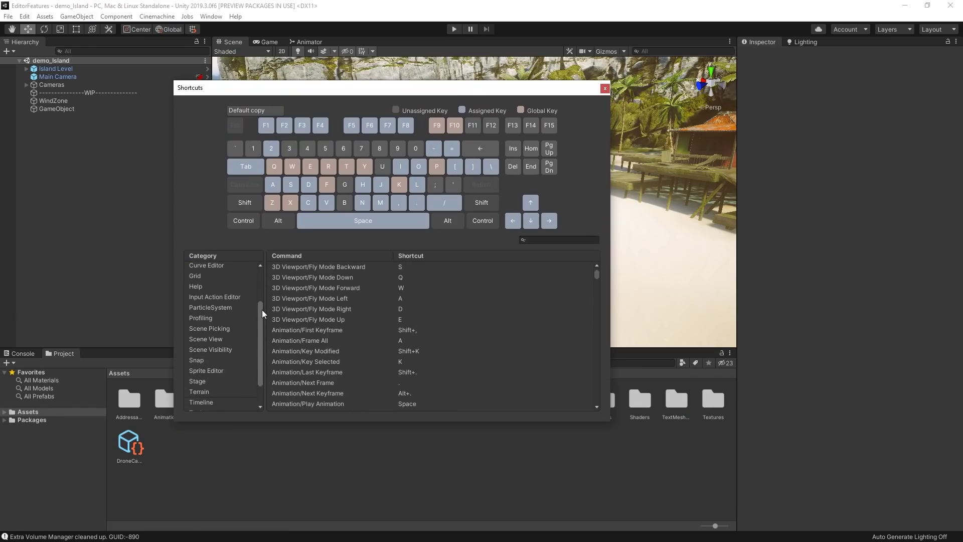
pyautogui.click(230, 320)
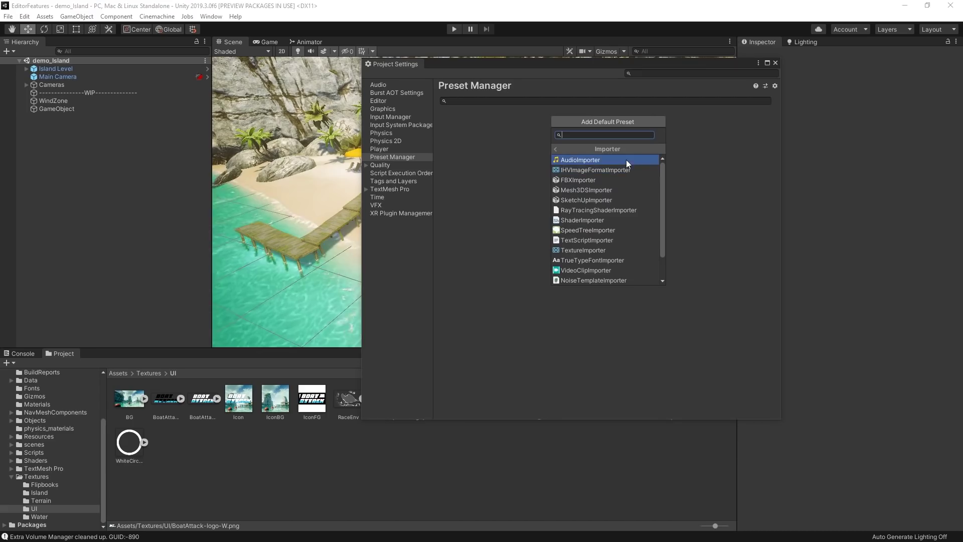
# Step: Add a TextureImporter default preset using normal_map_textures, filtered to _normal
pyautogui.click(584, 250)
pyautogui.moveTo(469, 64); pyautogui.dragTo(350, 69)
pyautogui.click(651, 142)
pyautogui.doubleClick(418, 165)
pyautogui.click(399, 142)
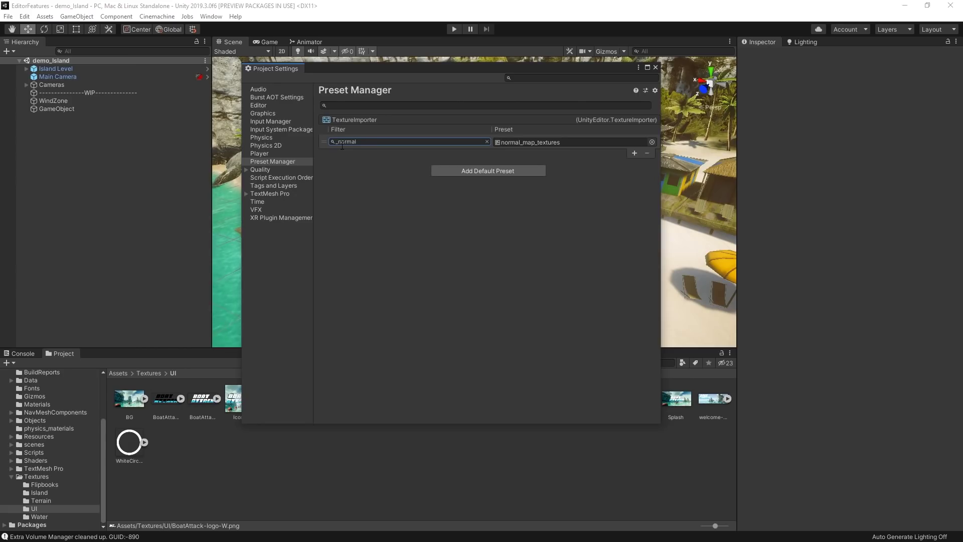